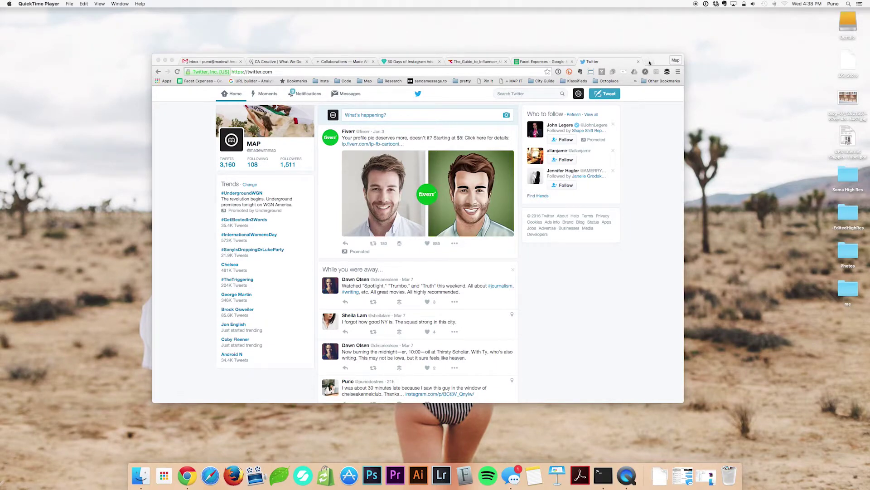
Search Safari for 'google chrome', open the Chrome Browser - Google result, then quit Safari.
{"action": "left_click", "coordinate": [216, 481]}
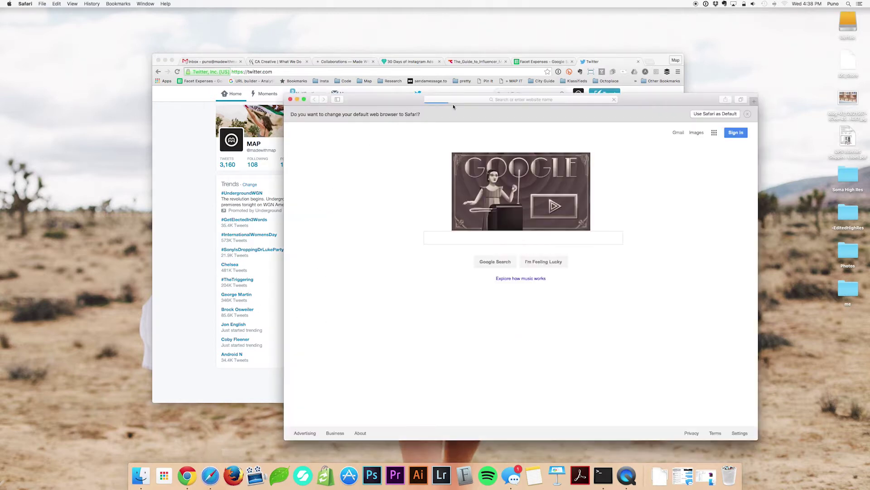
{"action": "left_click", "coordinate": [471, 106]}
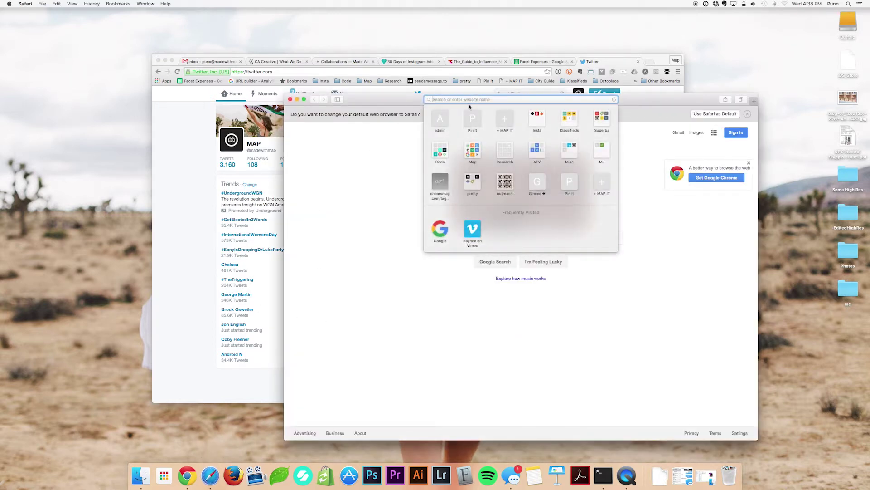
{"action": "type", "text": "google chrome"}
{"action": "key", "text": "Return"}
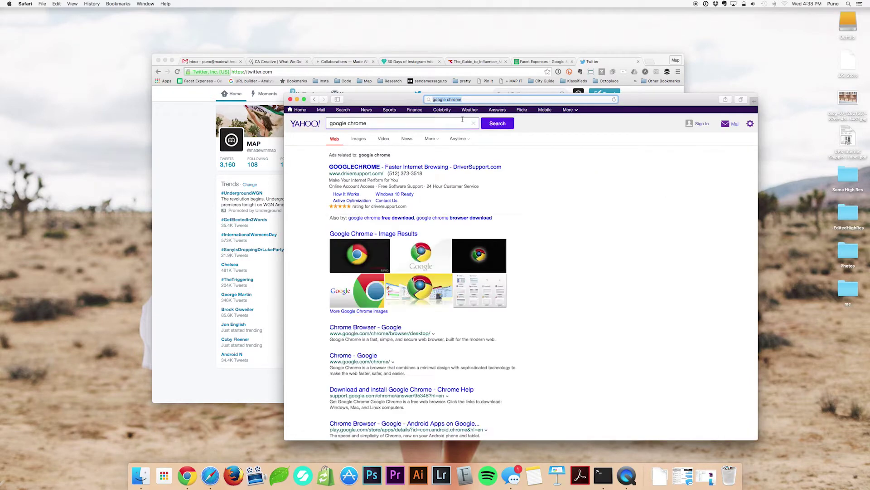
{"action": "left_click", "coordinate": [373, 333]}
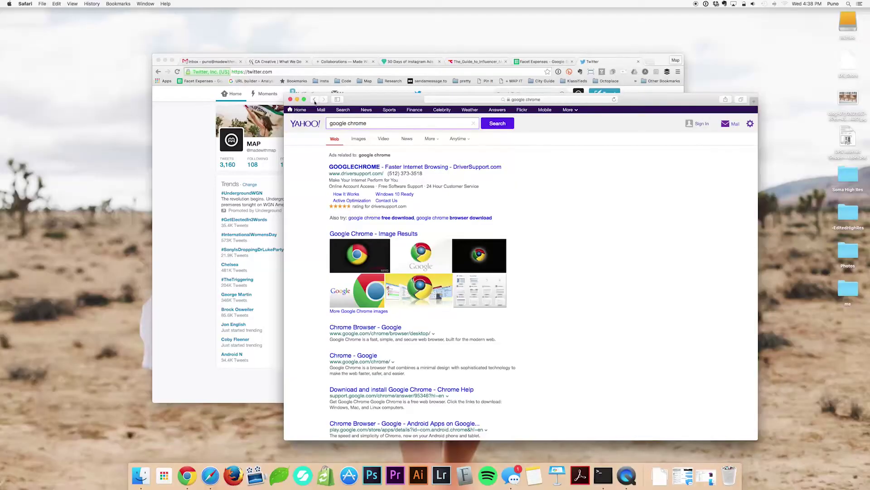
{"action": "key", "text": "super+q"}
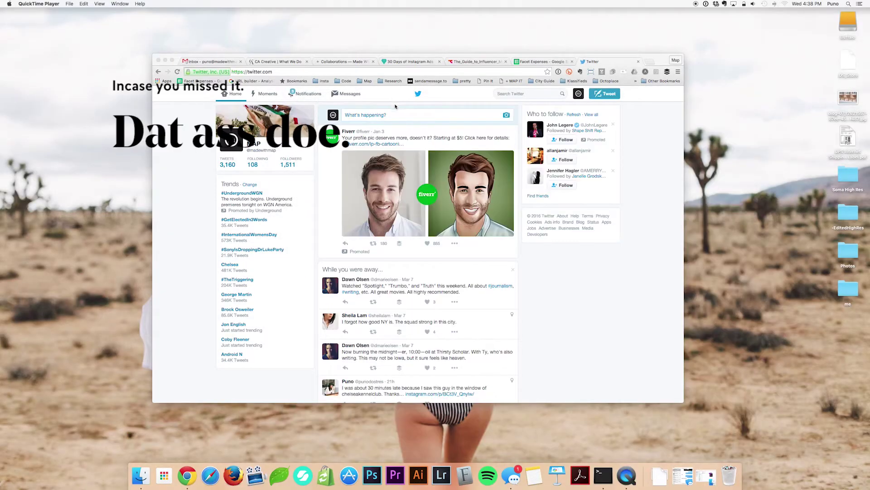
From the Map profile's Switch Person chooser in Chrome, add a new person profile.
{"action": "left_click", "coordinate": [606, 329]}
{"action": "left_click_drag", "start_coordinate": [660, 60], "coordinate": [683, 63]}
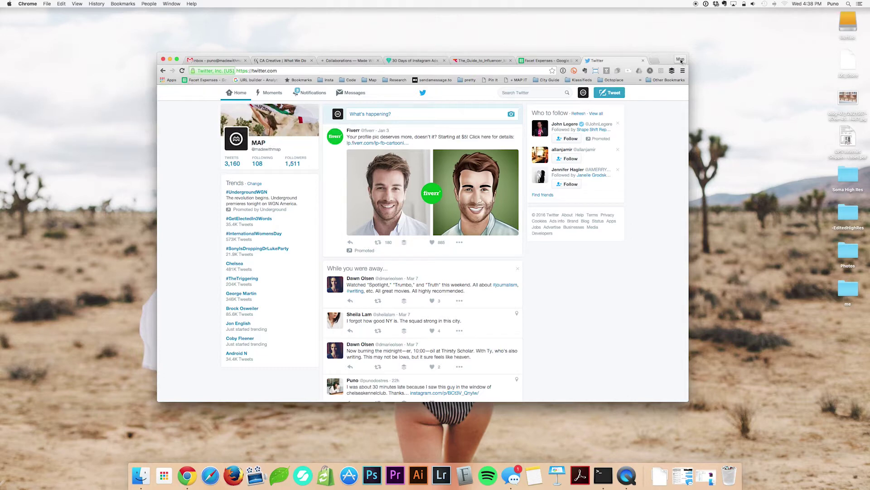
{"action": "left_click", "coordinate": [681, 59]}
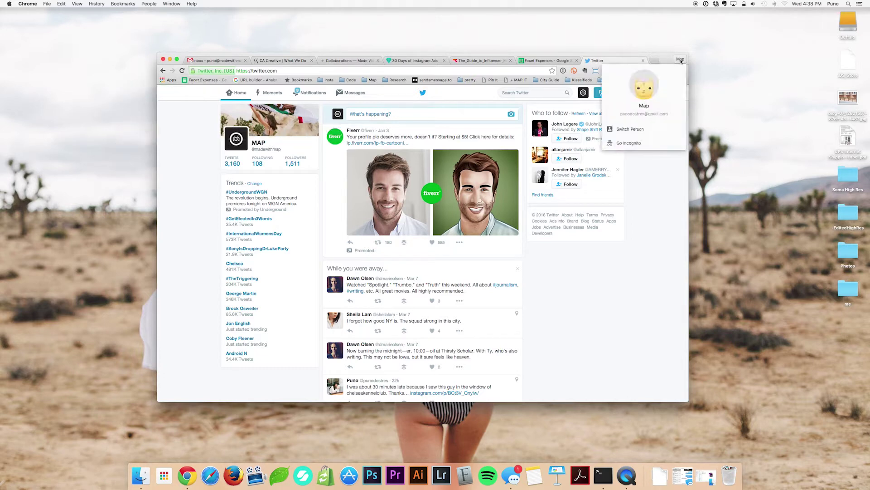
{"action": "left_click", "coordinate": [623, 129]}
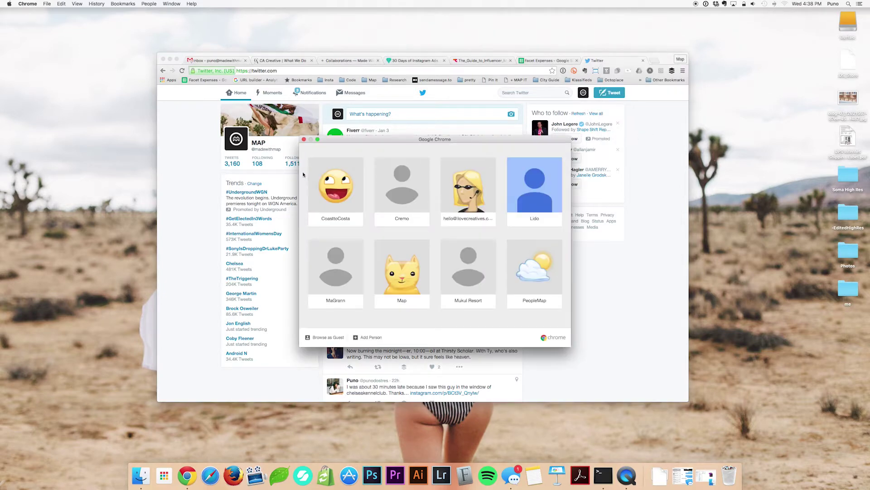
{"action": "left_click_drag", "start_coordinate": [346, 142], "coordinate": [352, 143]}
{"action": "left_click", "coordinate": [310, 139]}
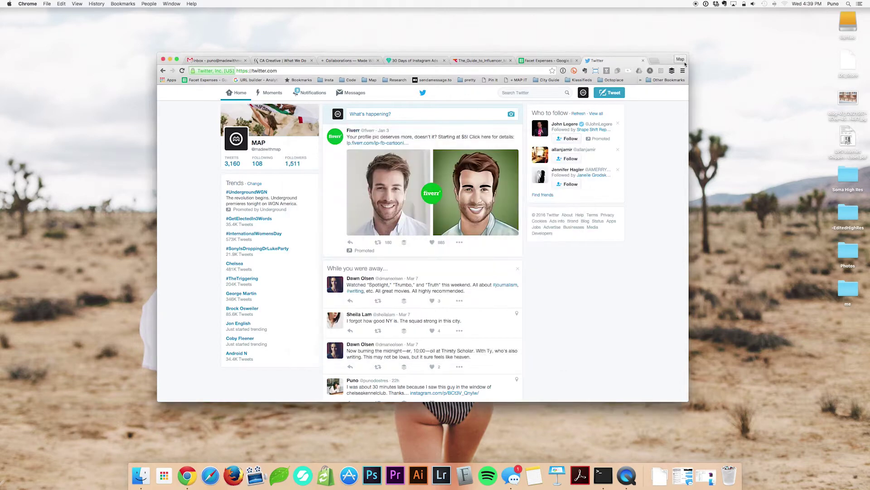
{"action": "left_click", "coordinate": [680, 59]}
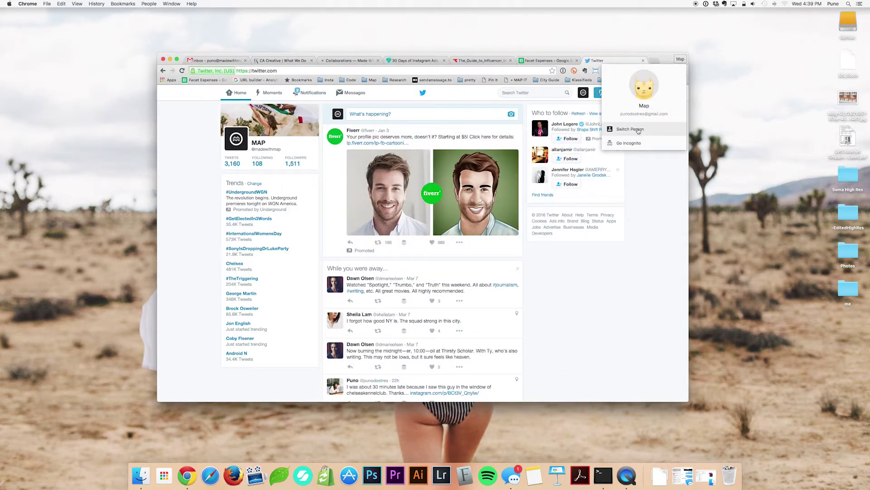
{"action": "left_click", "coordinate": [636, 129]}
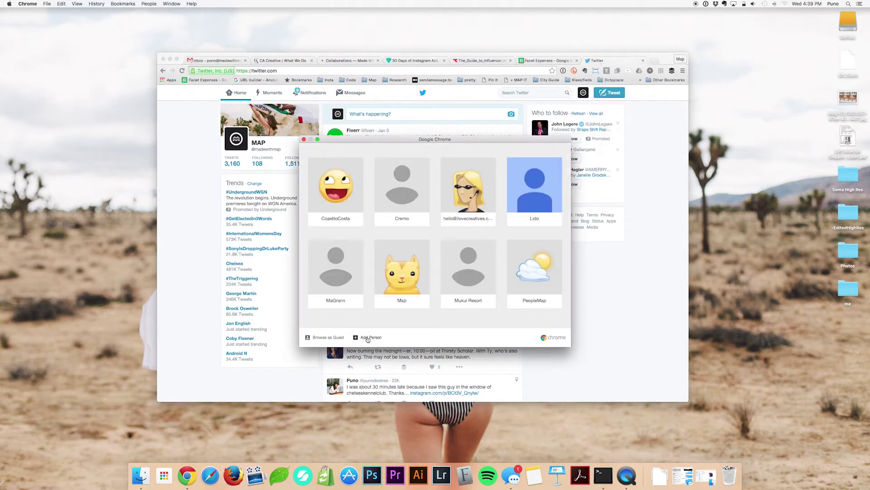
{"action": "left_click", "coordinate": [367, 338]}
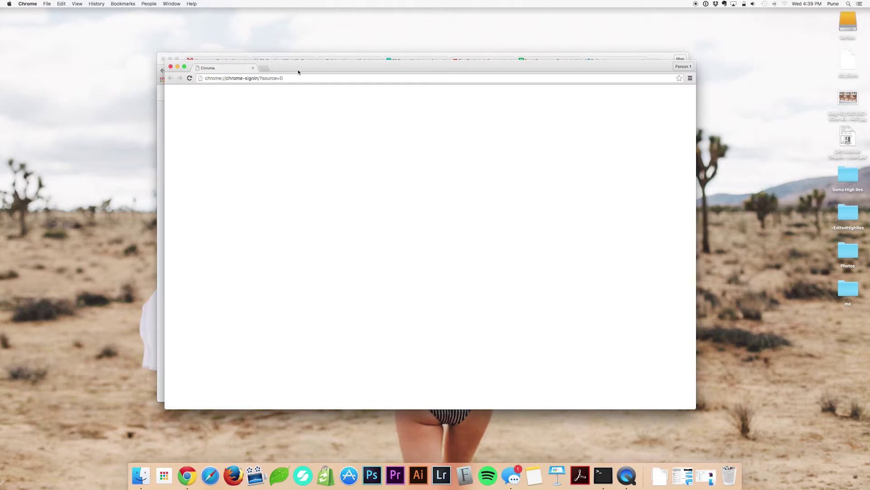
Rename the Person 1 profile to Goofballface.
{"action": "left_click_drag", "start_coordinate": [313, 74], "coordinate": [325, 73]}
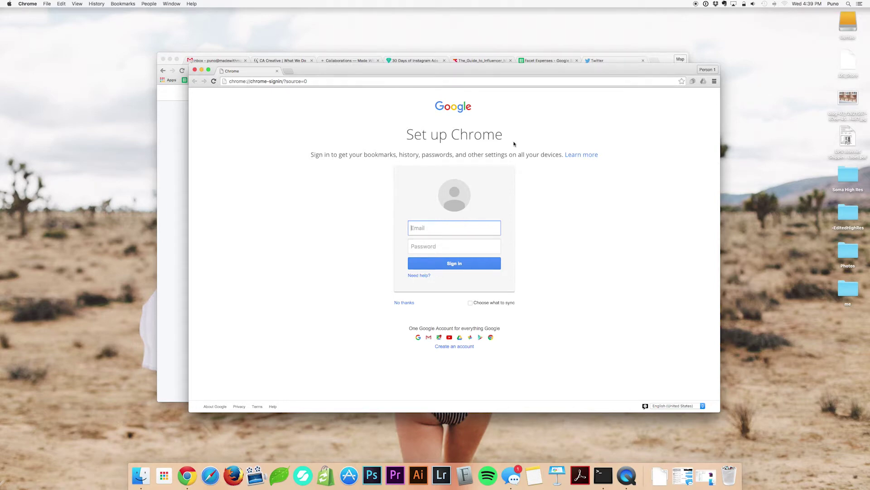
{"action": "left_click_drag", "start_coordinate": [514, 71], "coordinate": [511, 80]}
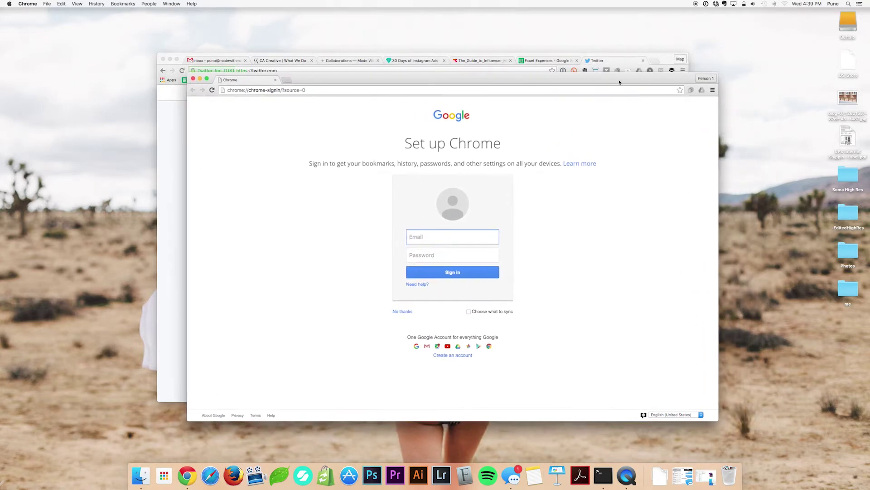
{"action": "left_click", "coordinate": [711, 78]}
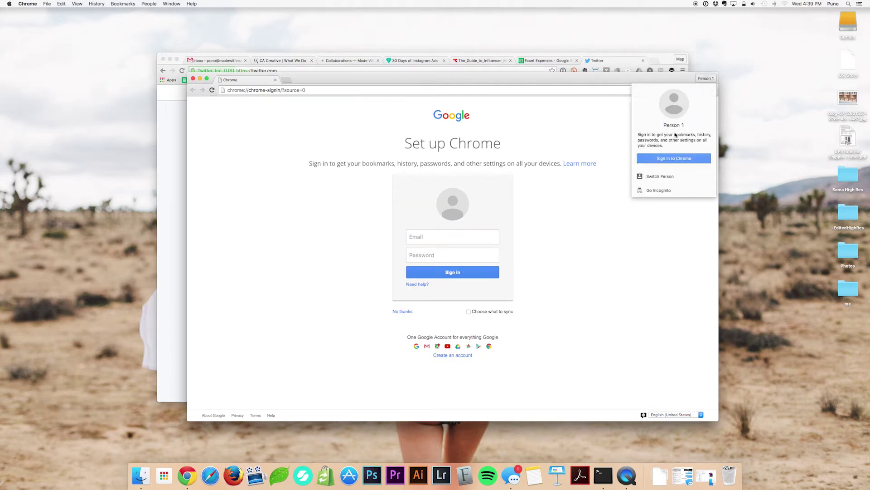
{"action": "left_click", "coordinate": [708, 126]}
{"action": "type", "text": "G"}
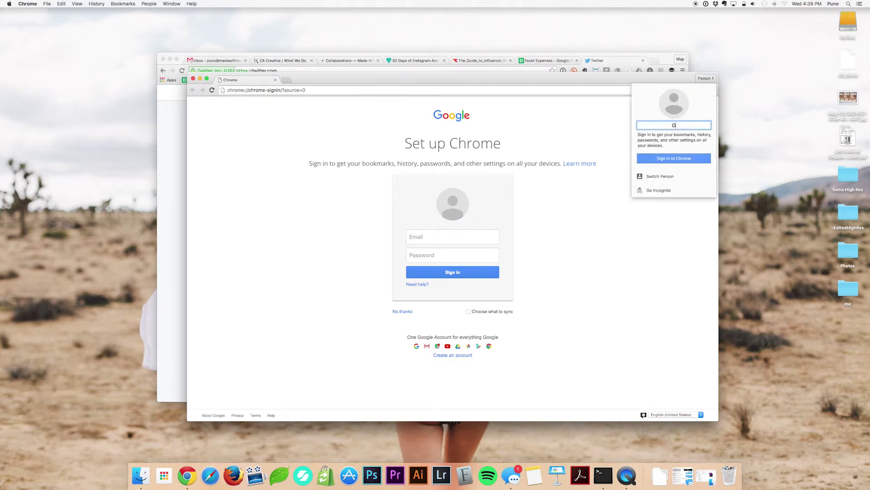
{"action": "type", "text": "oofballface"}
{"action": "key", "text": "Return"}
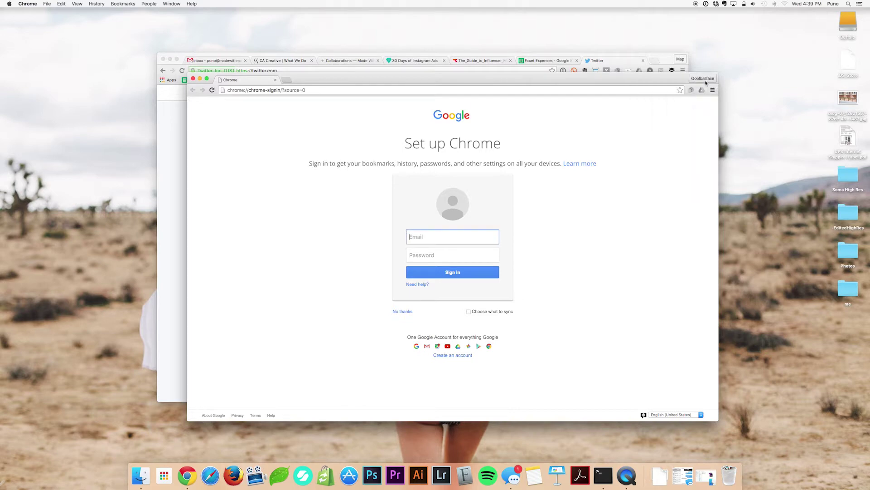
Enter the account e-mail on the sign-in page, leave the password empty, and choose No thanks.
{"action": "left_click", "coordinate": [707, 79]}
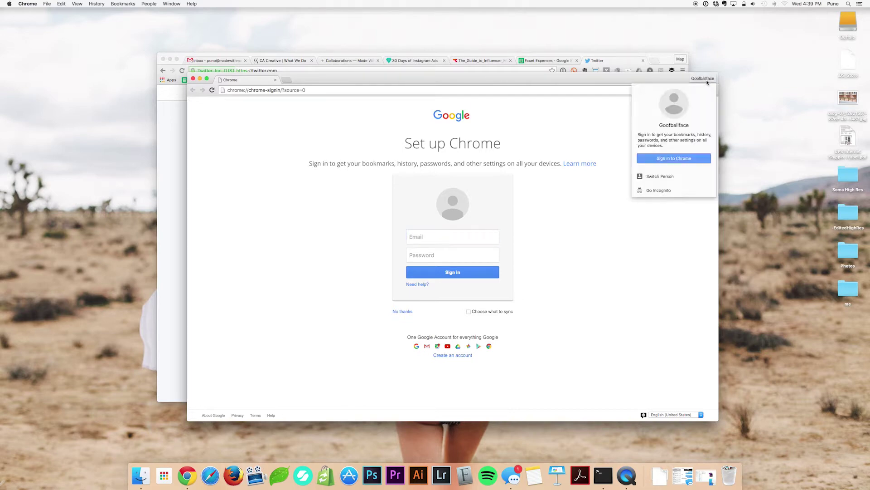
{"action": "left_click", "coordinate": [613, 156]}
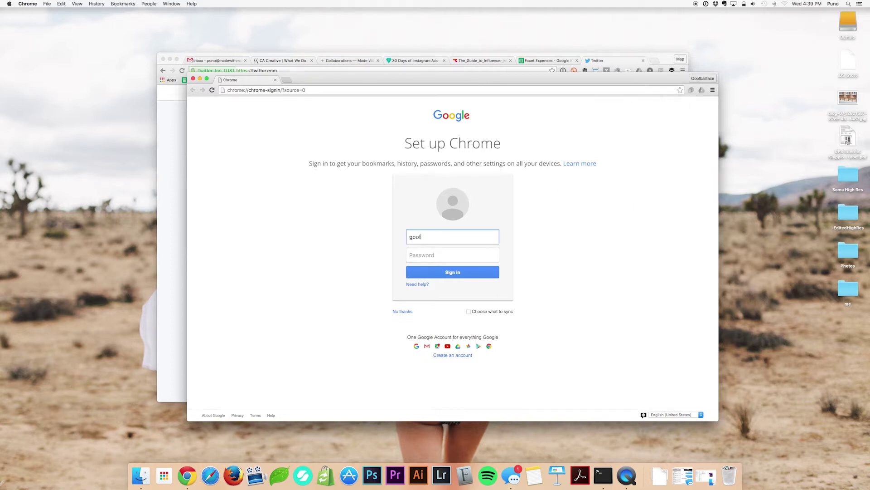
{"action": "key", "text": "Tab"}
{"action": "left_click", "coordinate": [567, 243]}
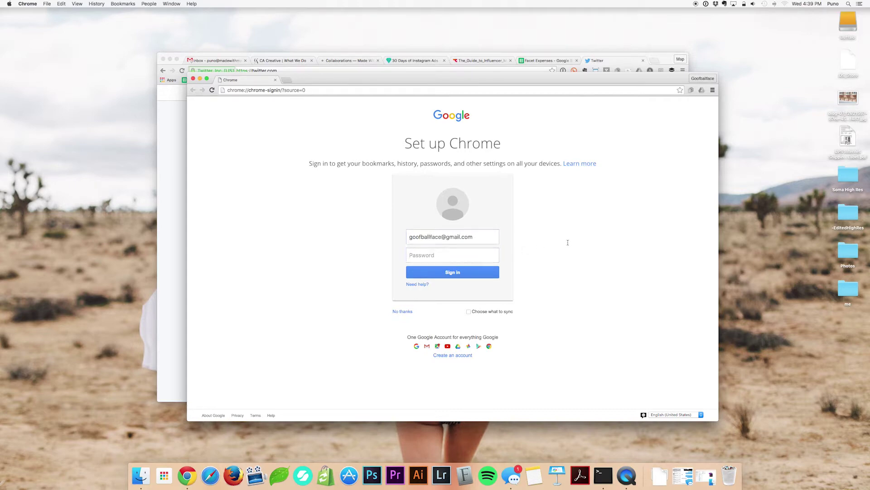
{"action": "left_click", "coordinate": [404, 312]}
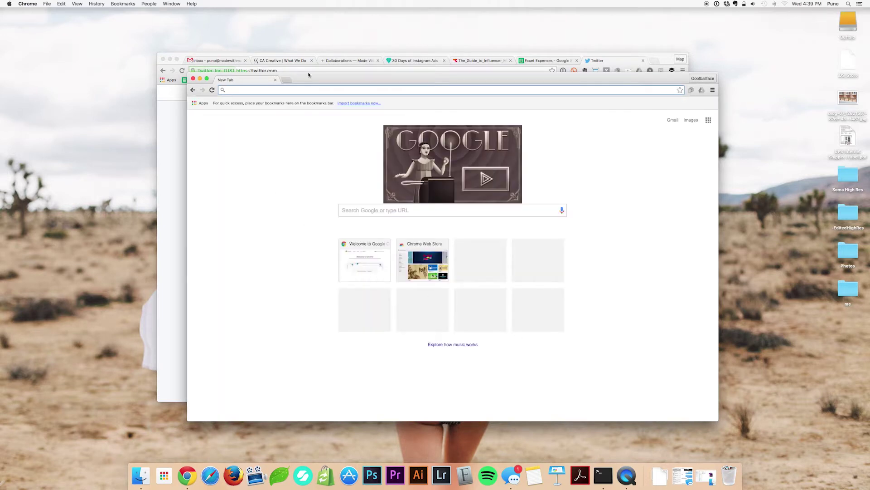
{"action": "left_click_drag", "start_coordinate": [311, 76], "coordinate": [348, 87]}
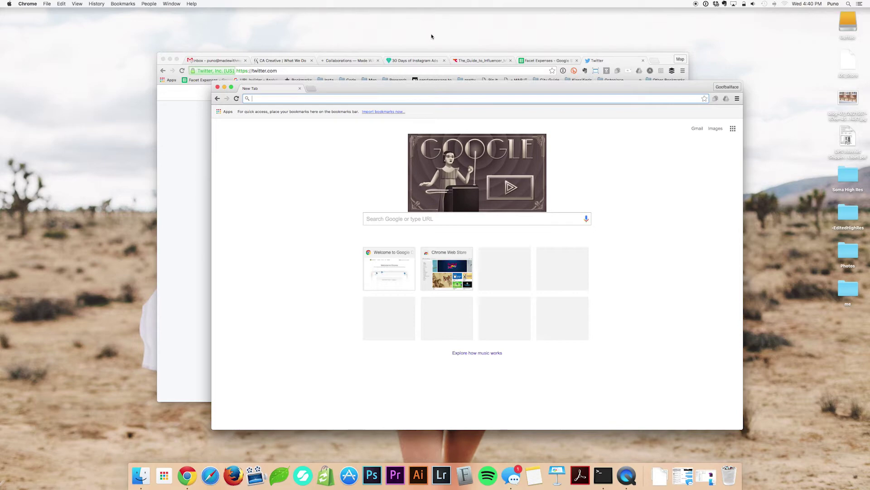
{"action": "left_click_drag", "start_coordinate": [502, 86], "coordinate": [509, 91]}
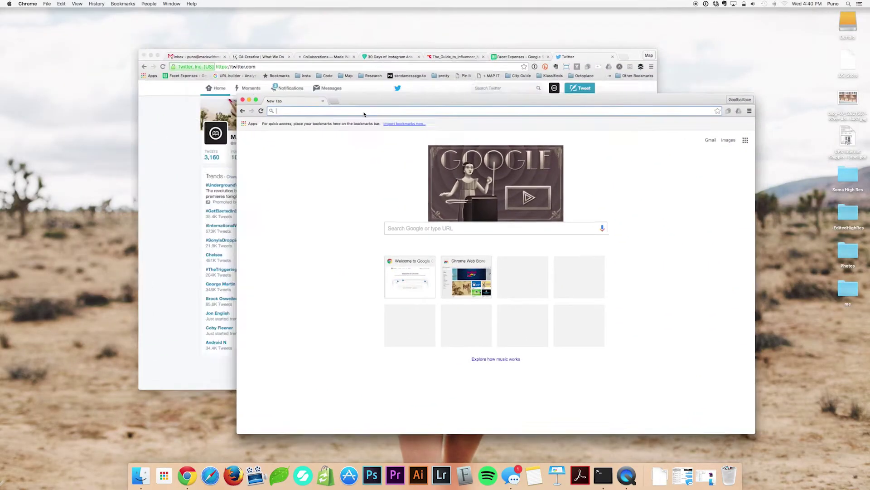
{"action": "key", "text": "F3"}
{"action": "key", "text": "F3"}
{"action": "key", "text": "F3"}
{"action": "key", "text": "F3"}
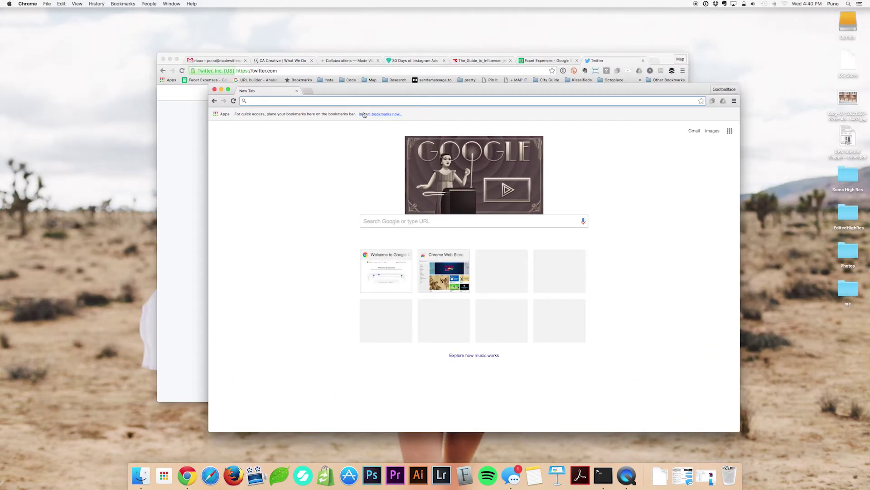
{"action": "key", "text": "F3"}
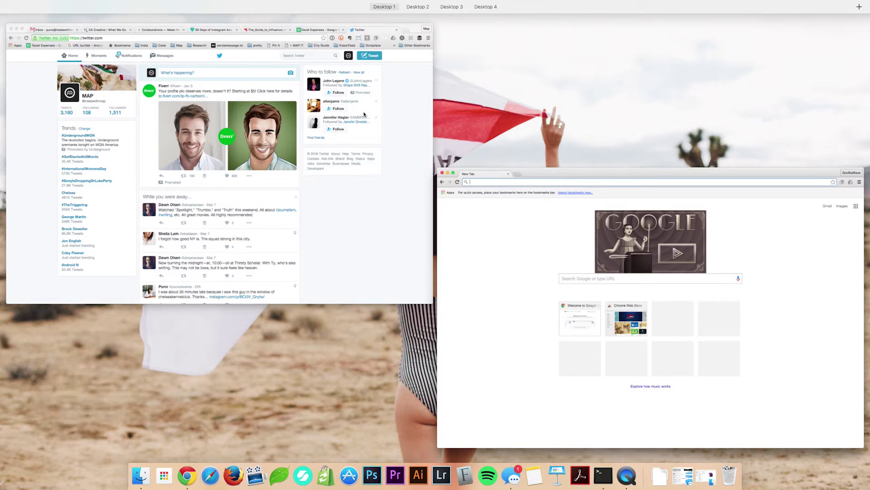
{"action": "key", "text": "F3"}
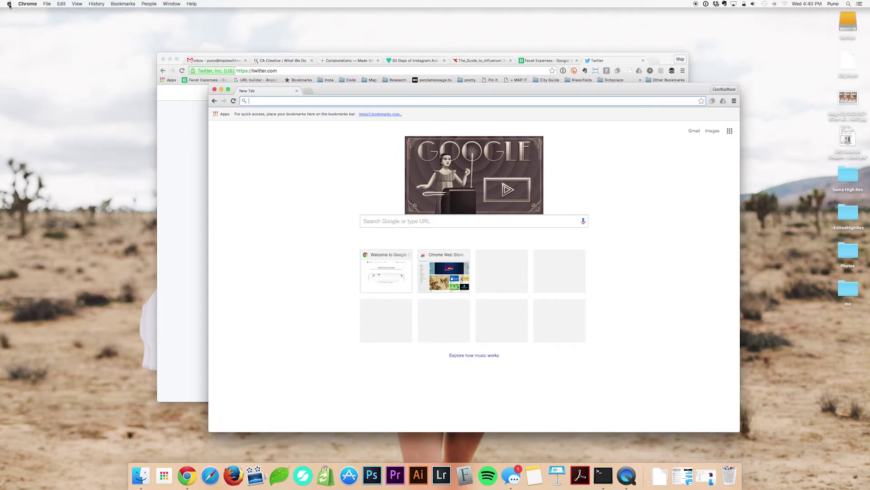
{"action": "left_click", "coordinate": [9, 4]}
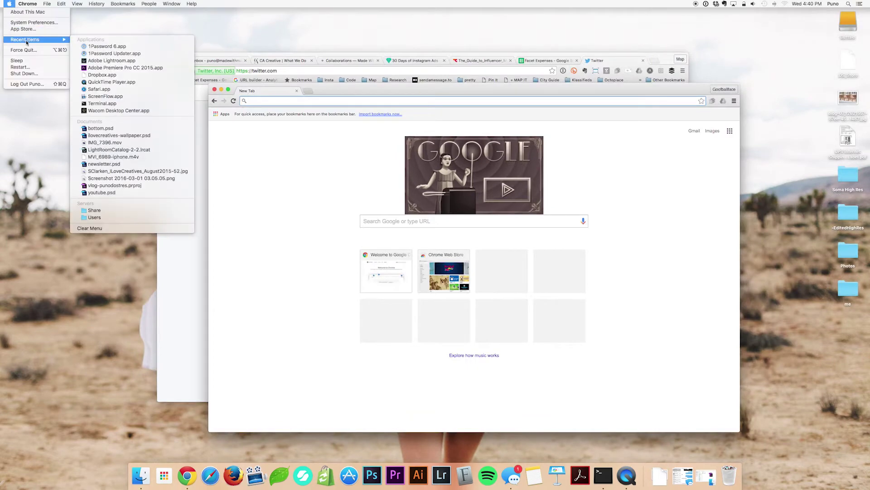
View the Desktop & Screen Saver, Dock and Displays panes, then quit System Preferences.
{"action": "left_click", "coordinate": [32, 22]}
{"action": "left_click", "coordinate": [168, 107]}
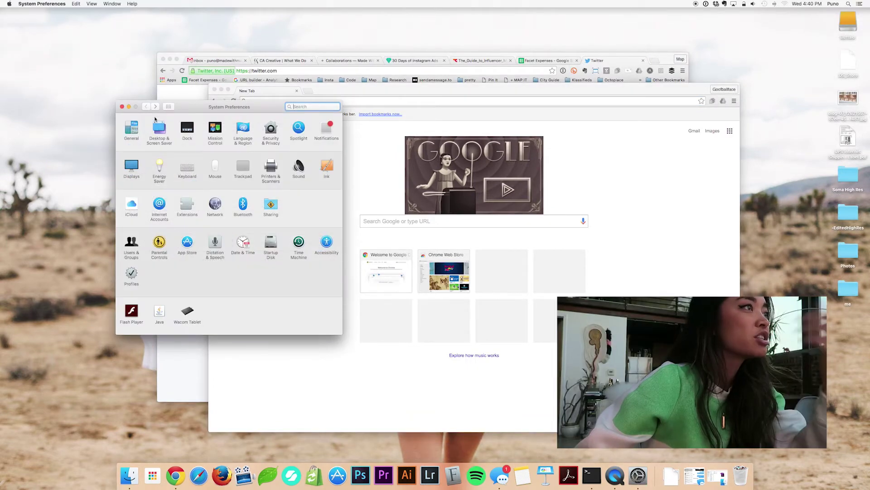
{"action": "left_click", "coordinate": [157, 131]}
{"action": "left_click", "coordinate": [169, 107]}
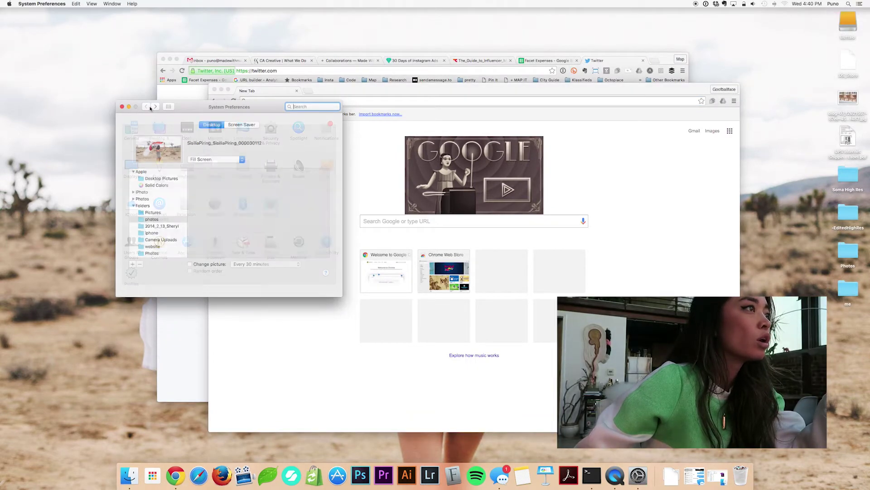
{"action": "left_click", "coordinate": [186, 128]}
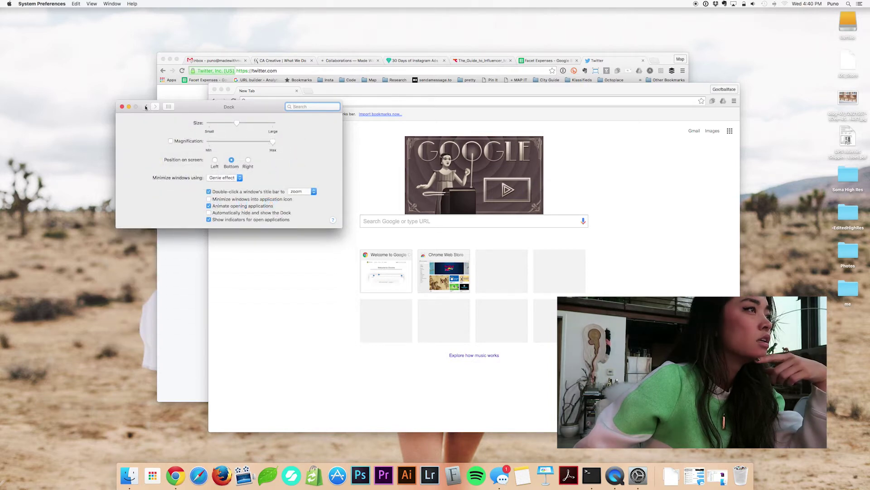
{"action": "left_click", "coordinate": [169, 107]}
{"action": "left_click", "coordinate": [131, 166]}
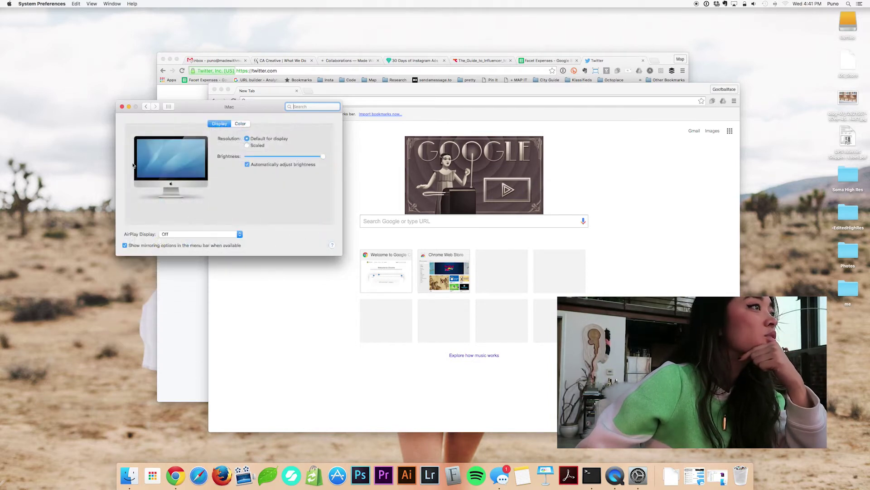
{"action": "left_click", "coordinate": [147, 107]}
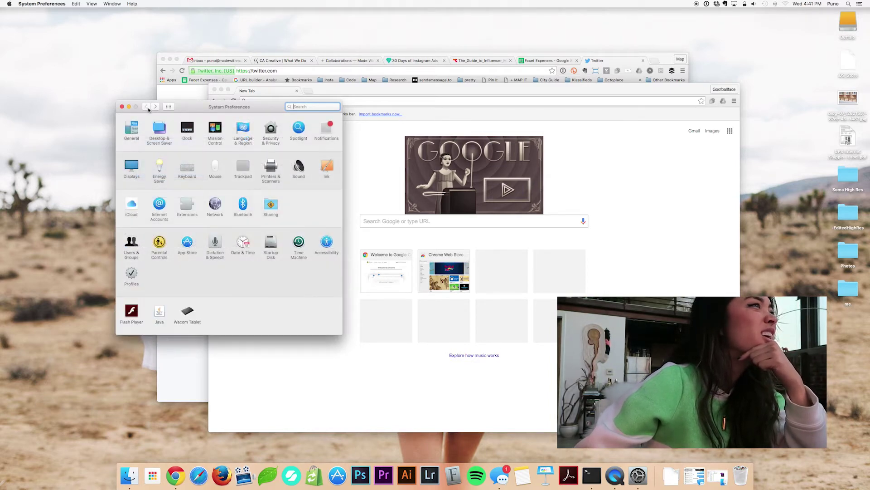
{"action": "left_click", "coordinate": [122, 106]}
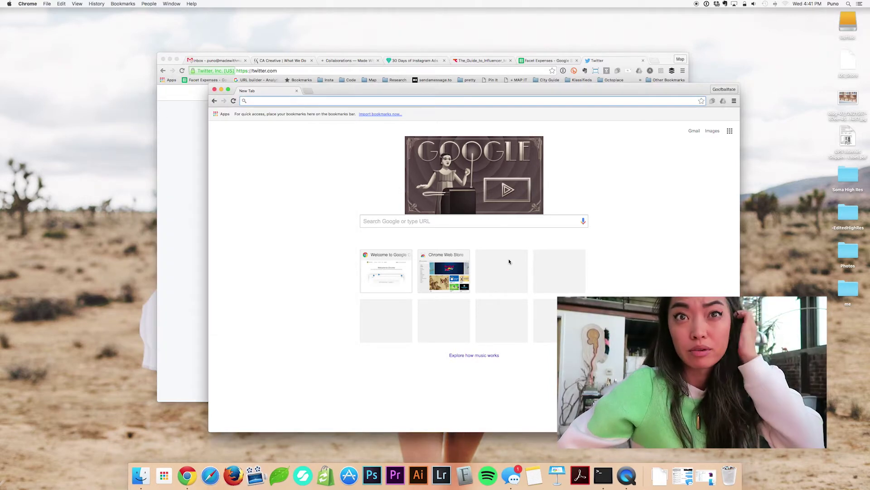
Minimize the New Tab and Twitter Chrome windows on Desktop 1.
{"action": "key", "text": "ctrl+Up"}
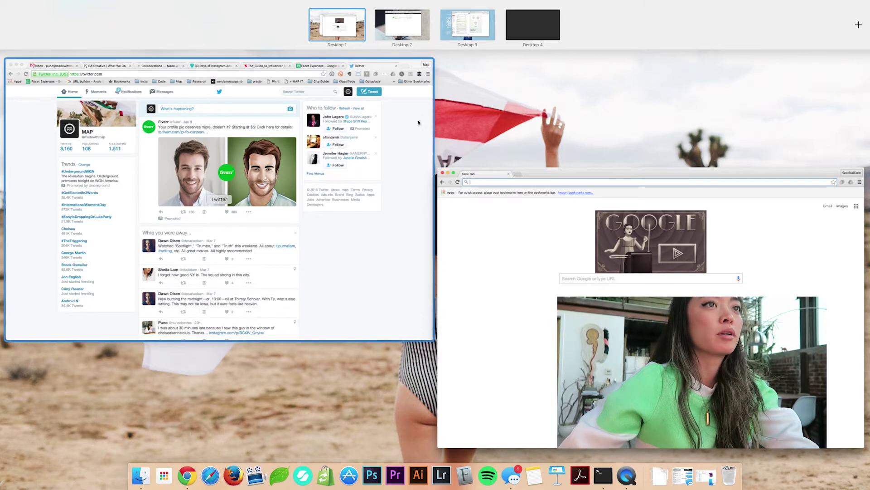
{"action": "left_click", "coordinate": [470, 195]}
{"action": "left_click", "coordinate": [220, 90]}
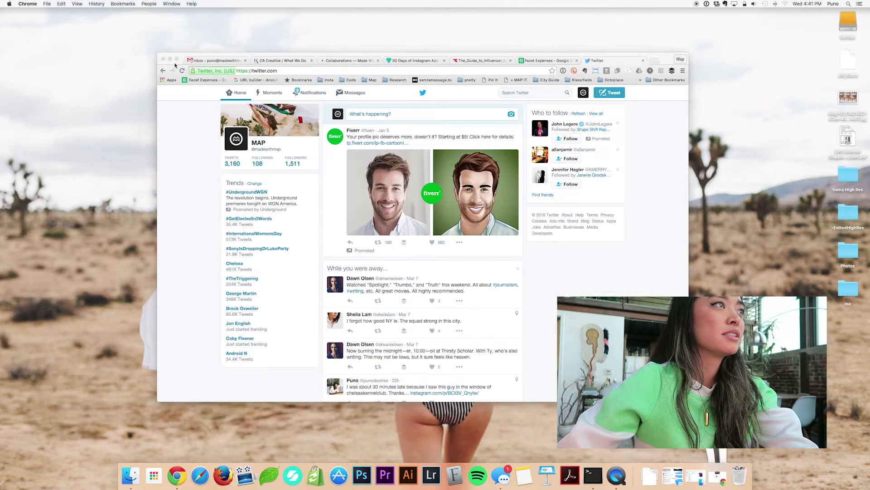
{"action": "left_click", "coordinate": [170, 60]}
Minimize the browser window on Desktop 2 and the Gmail window on Desktop 3, ending in Mission Control.
{"action": "key", "text": "ctrl+Up"}
{"action": "left_click", "coordinate": [389, 30]}
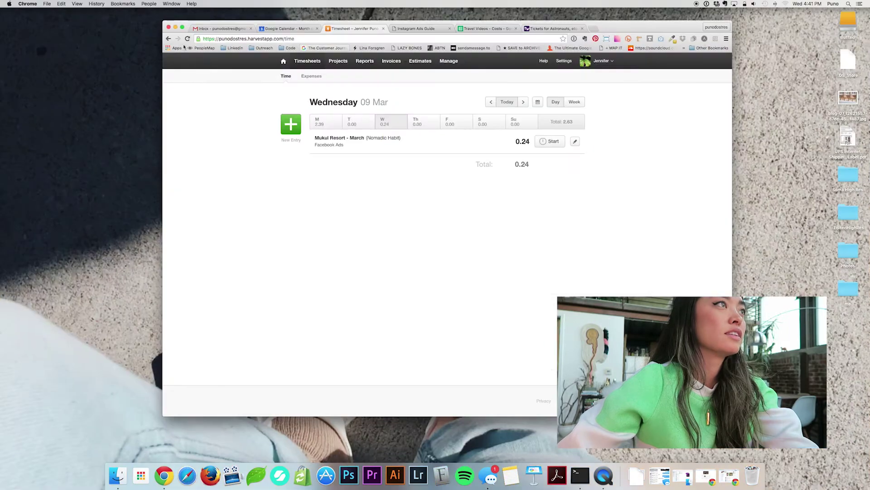
{"action": "left_click", "coordinate": [178, 28]}
{"action": "key", "text": "ctrl+Up"}
{"action": "left_click", "coordinate": [450, 15]}
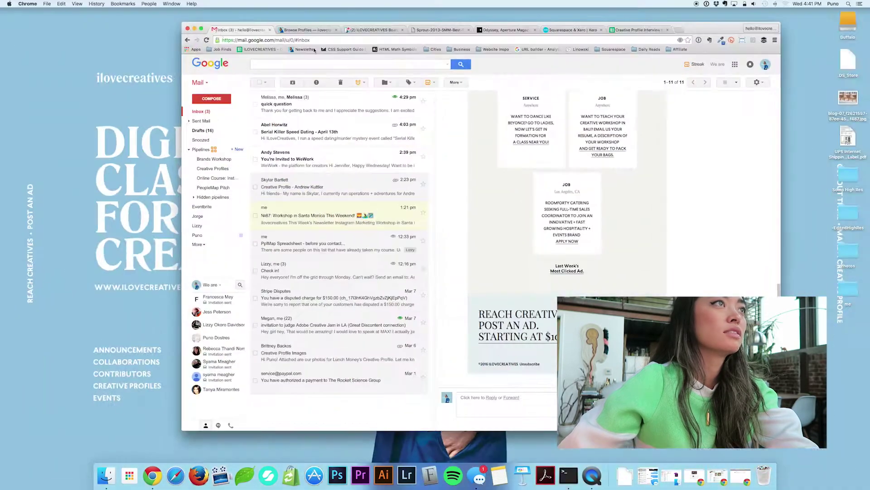
{"action": "key", "text": "super+m"}
{"action": "key", "text": "ctrl+Up"}
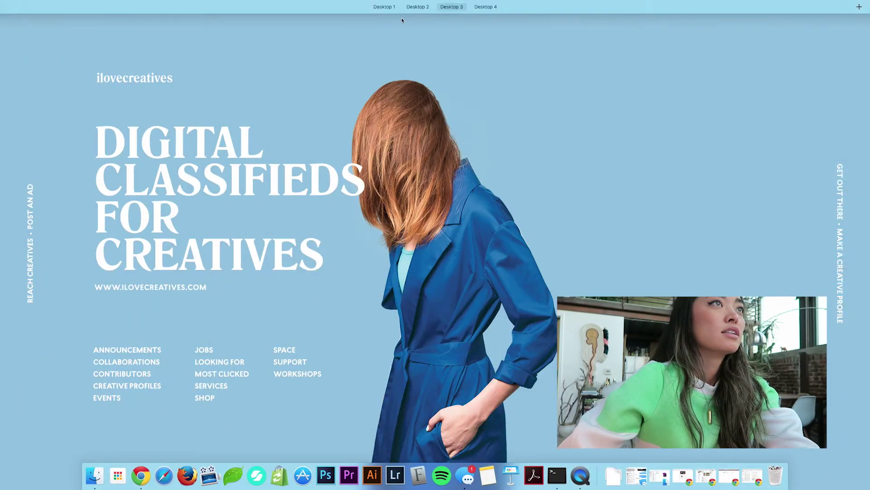
{"action": "mouse_move", "coordinate": [401, 9]}
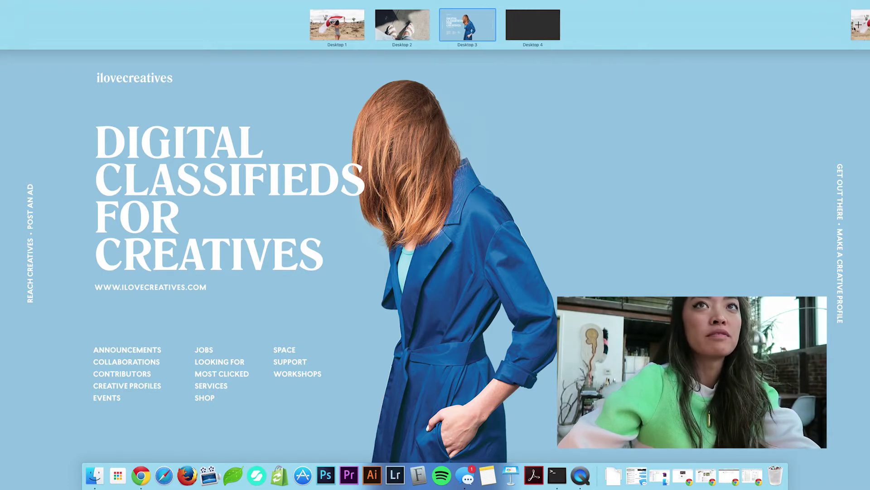
Add Desktop 5 and set its background to the Yosemite picture from Desktop Pictures.
{"action": "left_click", "coordinate": [858, 26]}
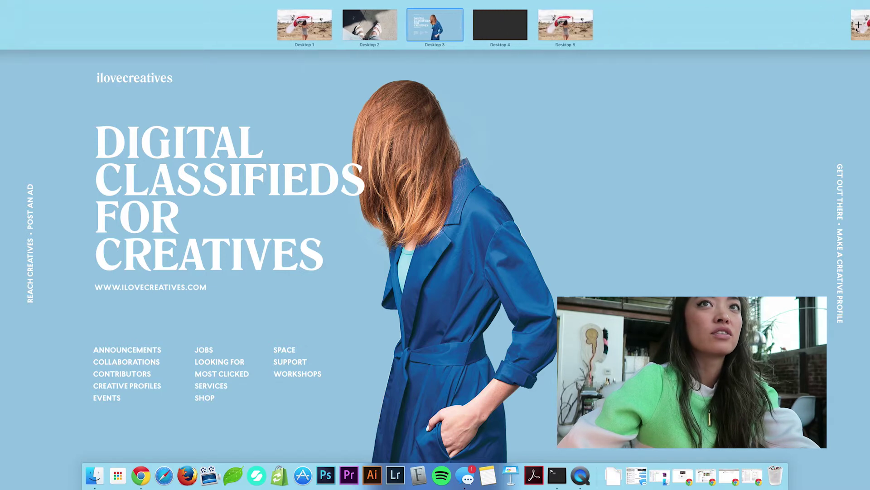
{"action": "left_click", "coordinate": [565, 25]}
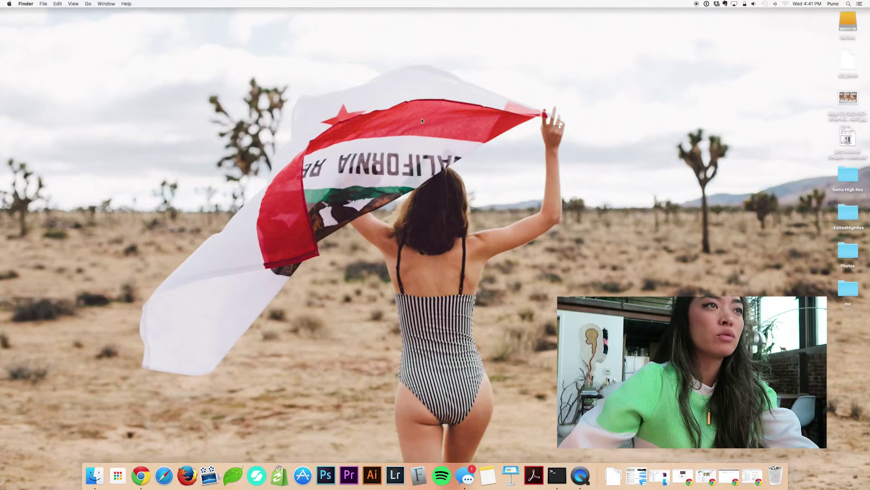
{"action": "right_click", "coordinate": [397, 187]}
{"action": "left_click", "coordinate": [443, 210]}
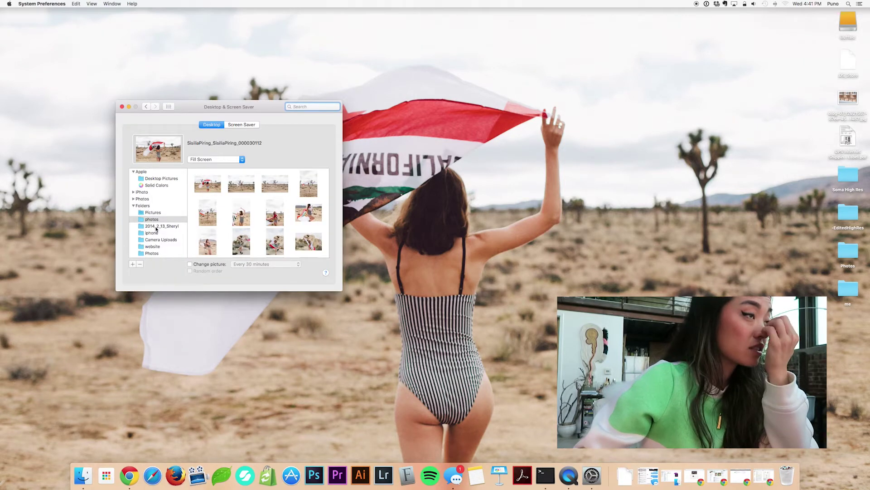
{"action": "left_click", "coordinate": [145, 233]}
{"action": "left_click", "coordinate": [160, 246]}
{"action": "left_click", "coordinate": [164, 254]}
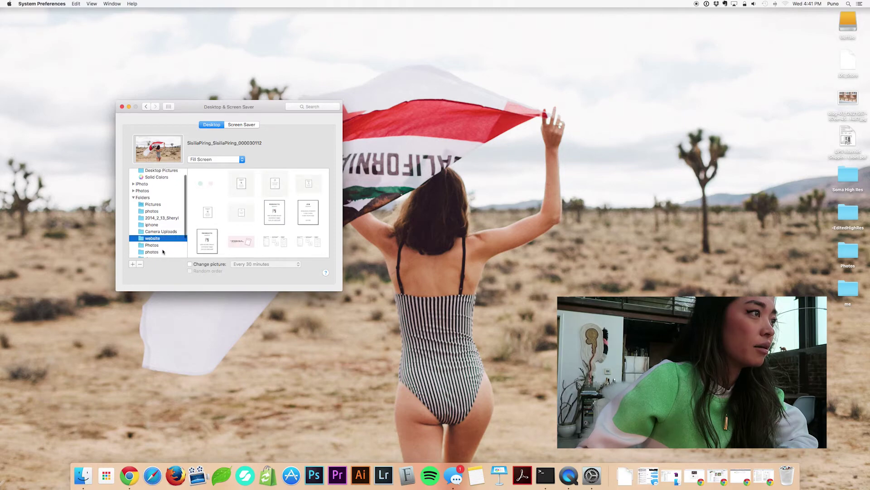
{"action": "scroll", "coordinate": [163, 213], "scroll_direction": "up", "scroll_amount": 1}
{"action": "left_click", "coordinate": [161, 179]}
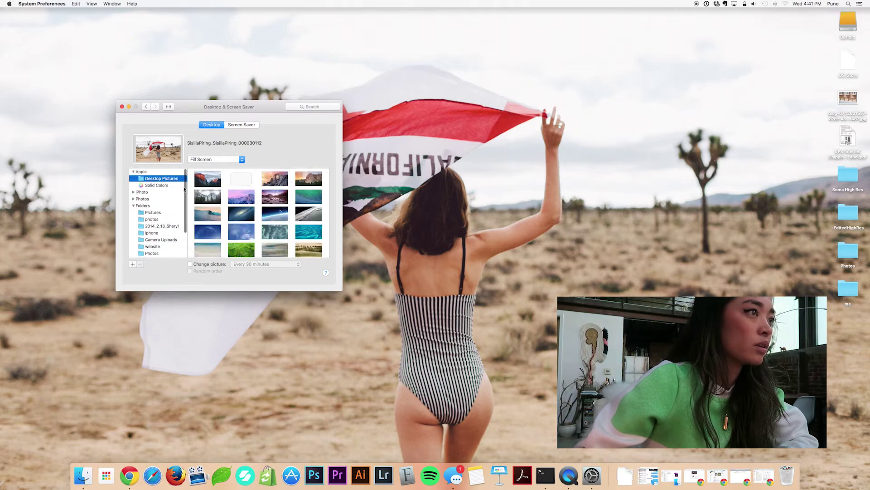
{"action": "left_click", "coordinate": [309, 197]}
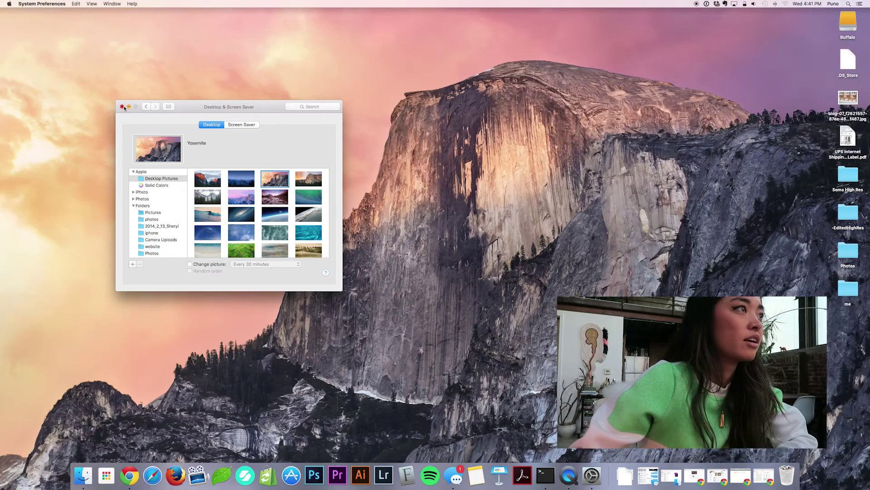
Close the background settings and return to the Yosemite desktop.
{"action": "left_click", "coordinate": [122, 107]}
{"action": "key", "text": "ctrl+Up"}
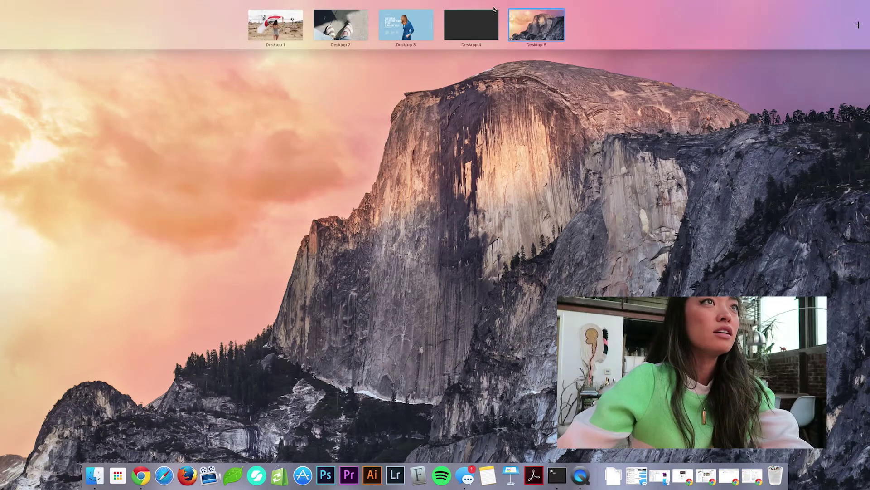
{"action": "left_click", "coordinate": [521, 75]}
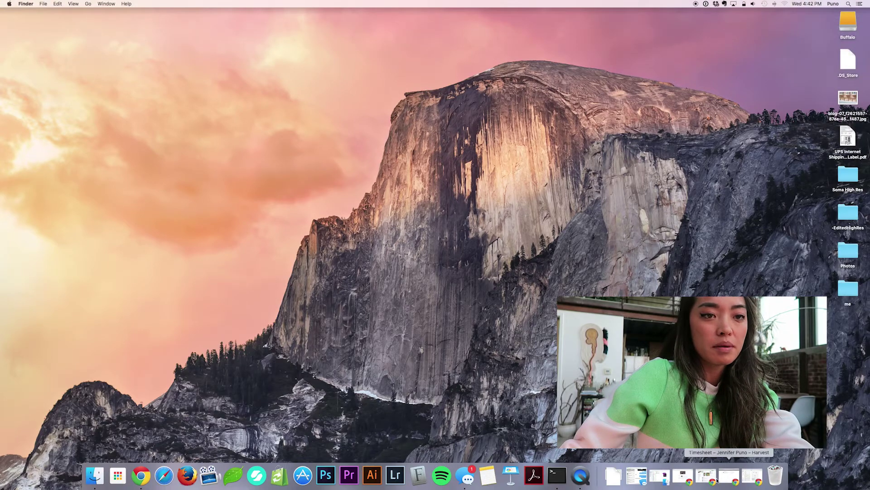
Restore the minimized Goofballface New Tab window and move it onto Desktop 5, then switch there.
{"action": "left_click", "coordinate": [683, 477]}
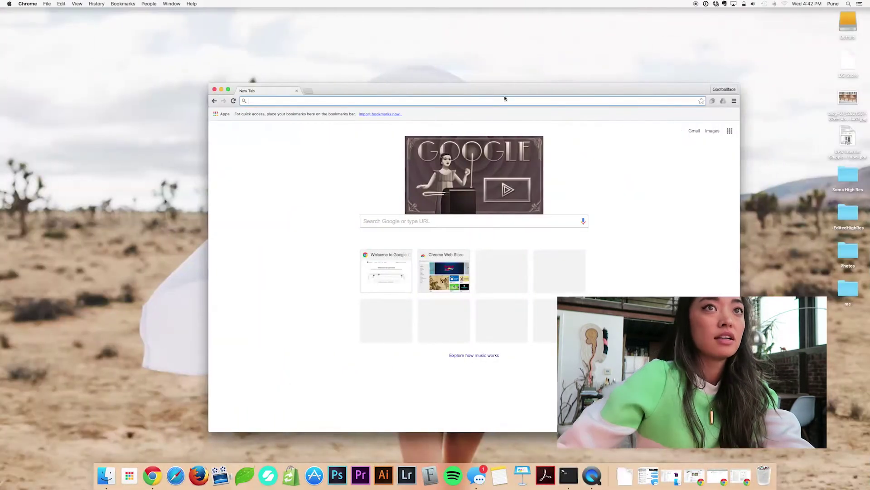
{"action": "left_click_drag", "start_coordinate": [590, 91], "coordinate": [374, 21]}
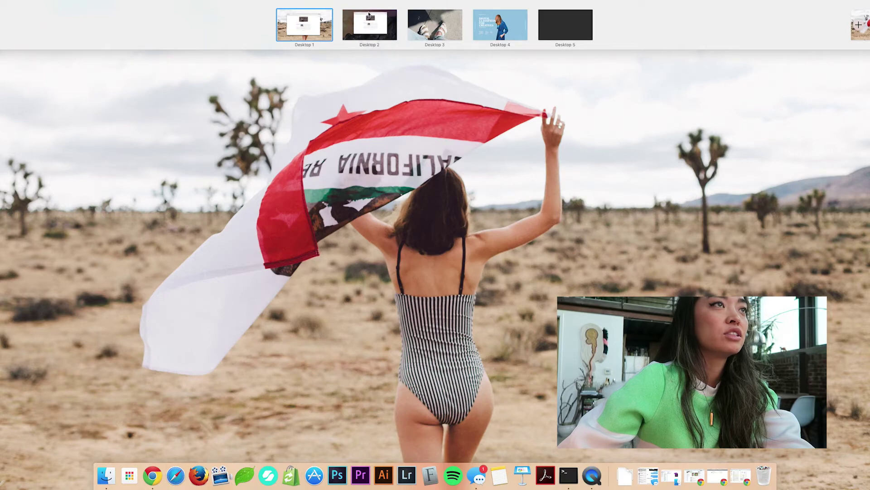
{"action": "left_click", "coordinate": [379, 36]}
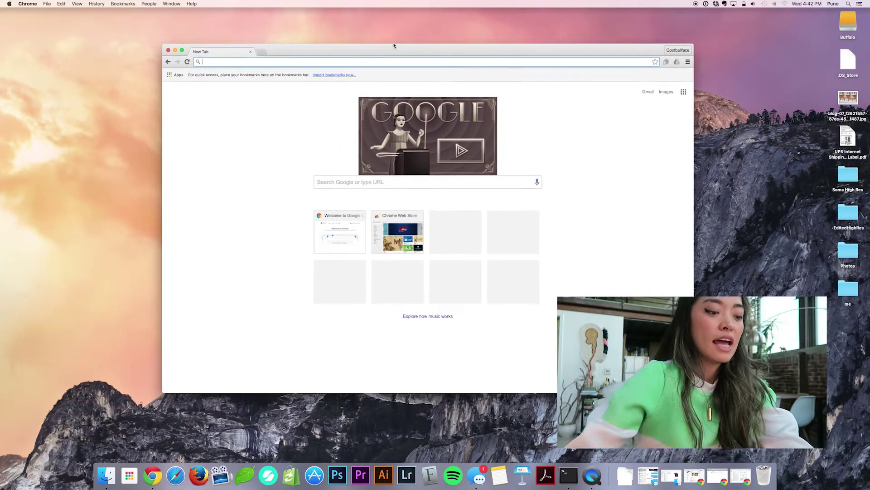
Open tabs for twitter.com, a search for 'instagram', and gmail.
{"action": "type", "text": "twitter.com"}
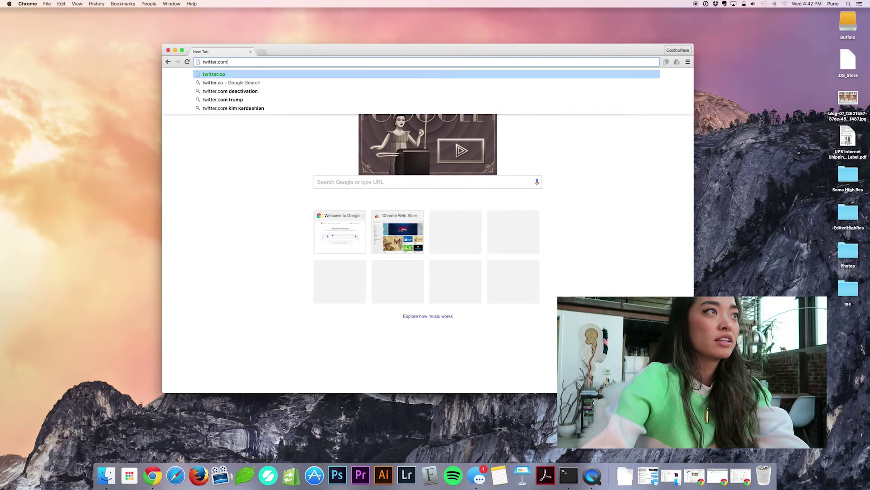
{"action": "key", "text": "Return"}
{"action": "key", "text": "super+t"}
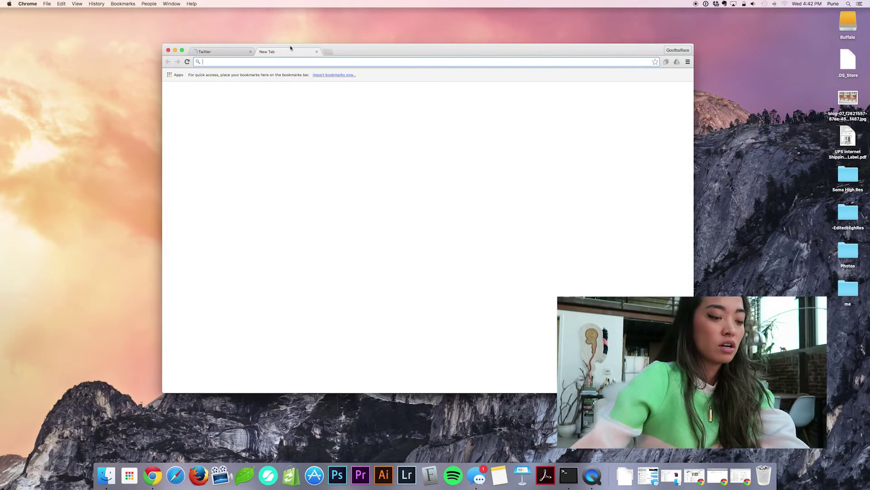
{"action": "type", "text": "instagram"}
{"action": "key", "text": "Return"}
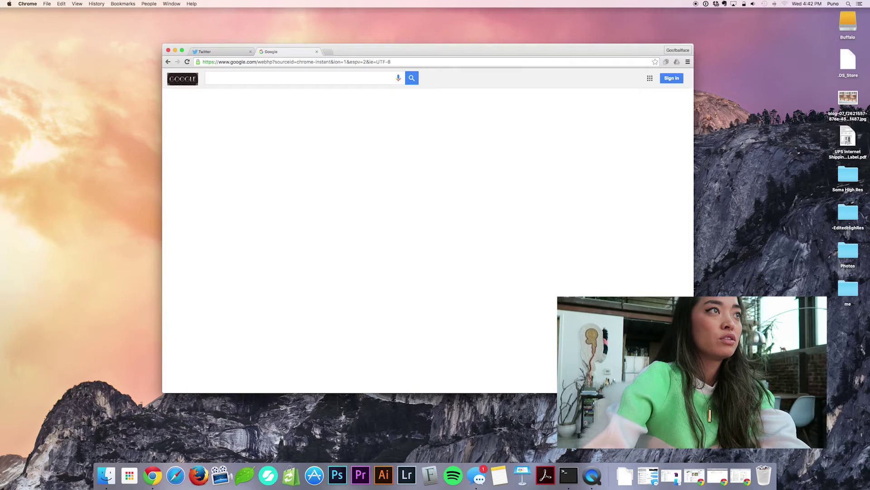
{"action": "key", "text": "super+t"}
{"action": "type", "text": "gmail"}
{"action": "key", "text": "Return"}
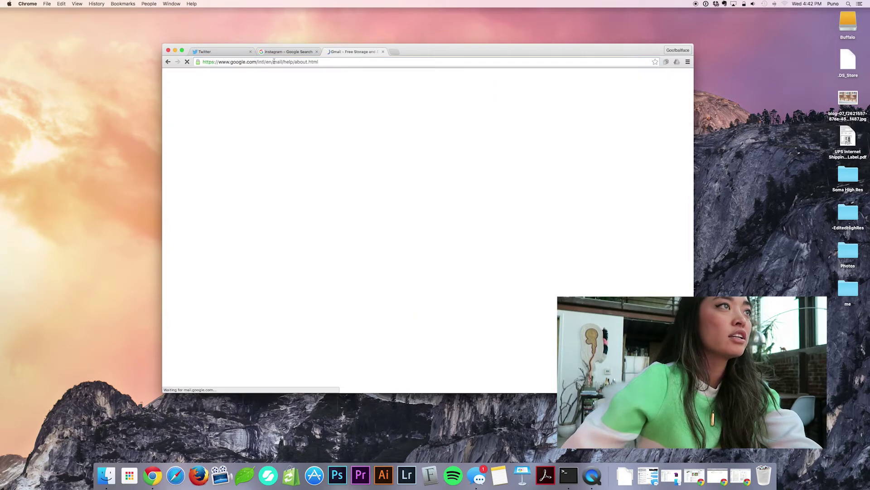
Switch to the instagram search results tab and check the desktop overview before returning.
{"action": "left_click", "coordinate": [286, 52]}
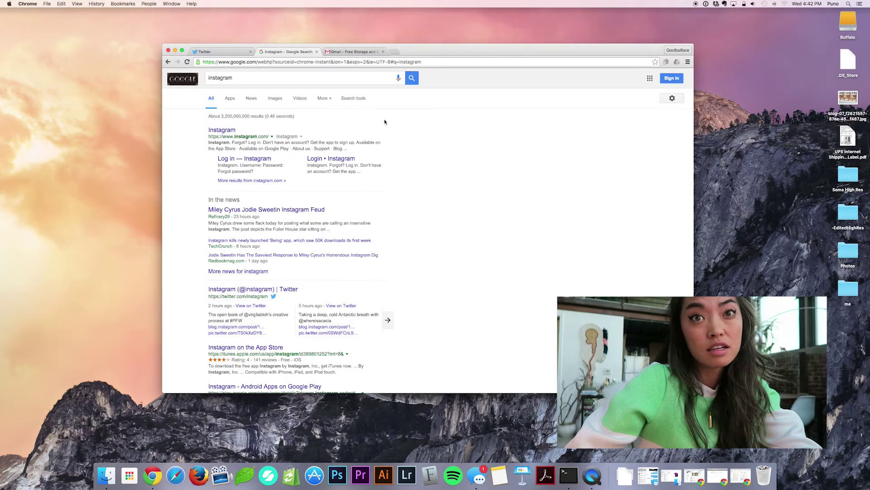
{"action": "left_click_drag", "start_coordinate": [562, 57], "coordinate": [561, 58]}
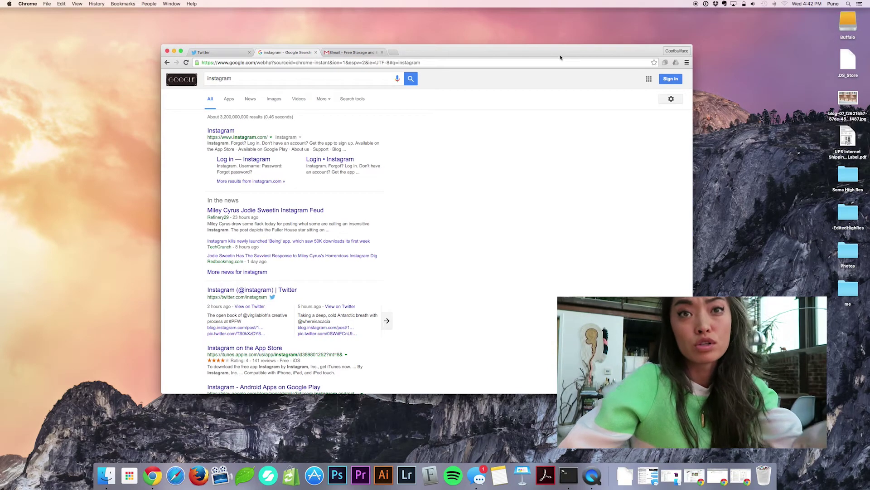
{"action": "left_click_drag", "start_coordinate": [561, 53], "coordinate": [563, 54]}
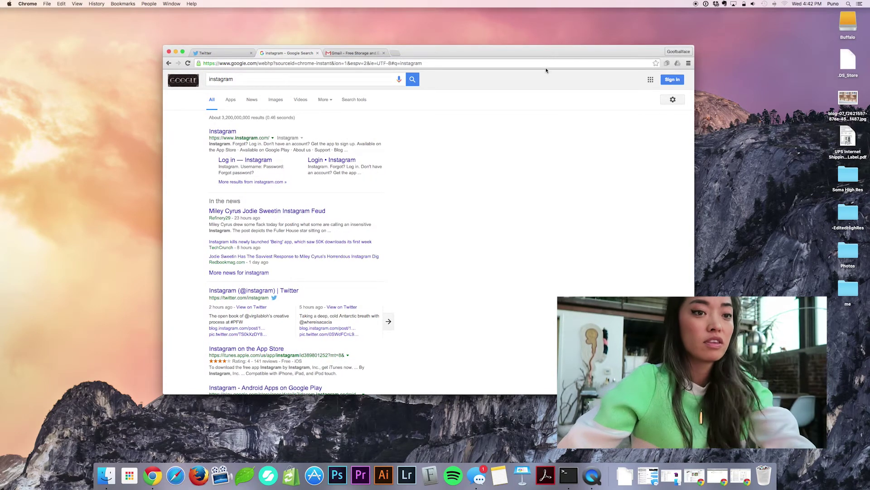
{"action": "key", "text": "ctrl+Up"}
{"action": "left_click", "coordinate": [499, 218]}
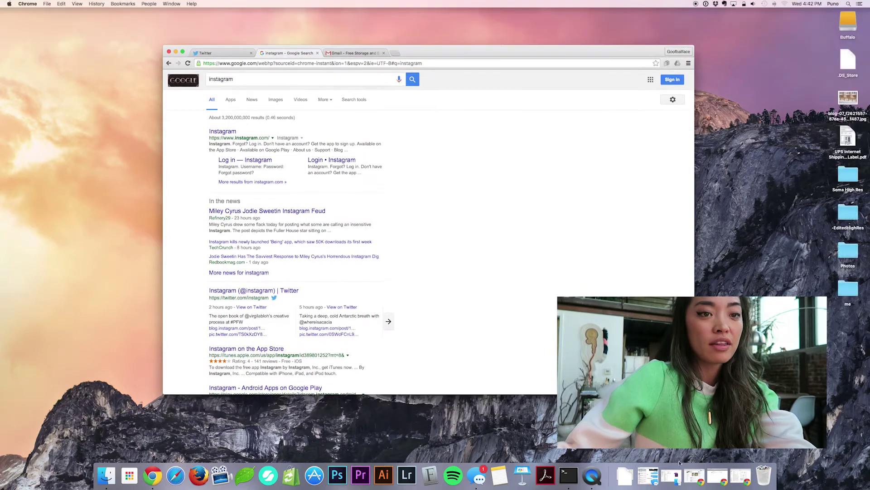
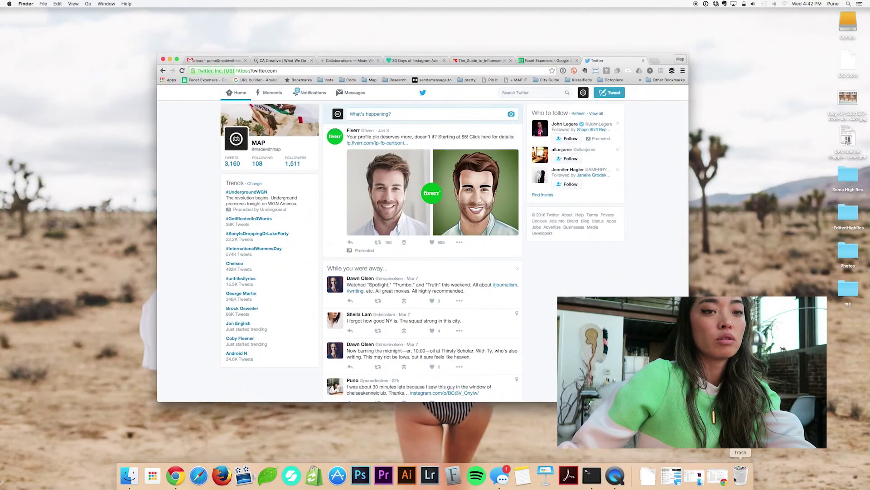
Close the Trash window, reload the Twitter page, then close the Twitter tab.
{"action": "left_click", "coordinate": [742, 482]}
{"action": "key", "text": "super+w"}
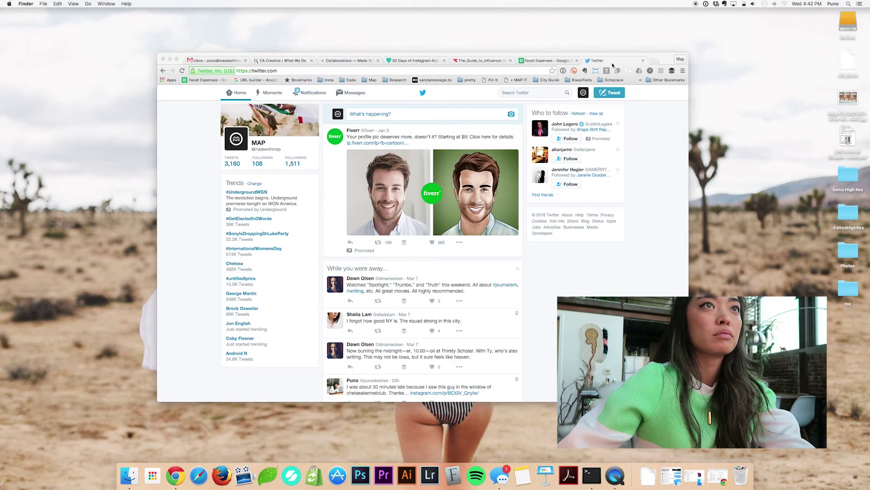
{"action": "left_click", "coordinate": [514, 71]}
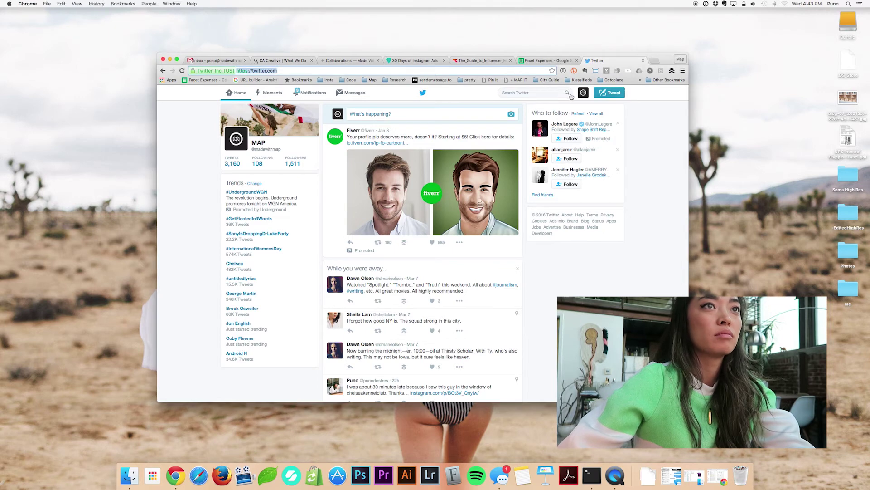
{"action": "key", "text": "Return"}
{"action": "key", "text": "super+w"}
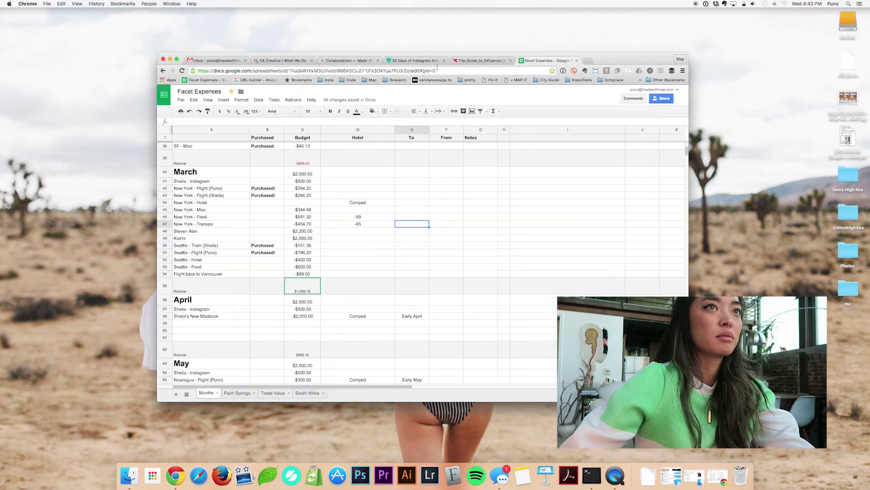
Open twitter.com and instagram.com in new tabs, landing on madewithmap's profile, then go to Desktop 2.
{"action": "key", "text": "super+t"}
{"action": "type", "text": "twutt"}
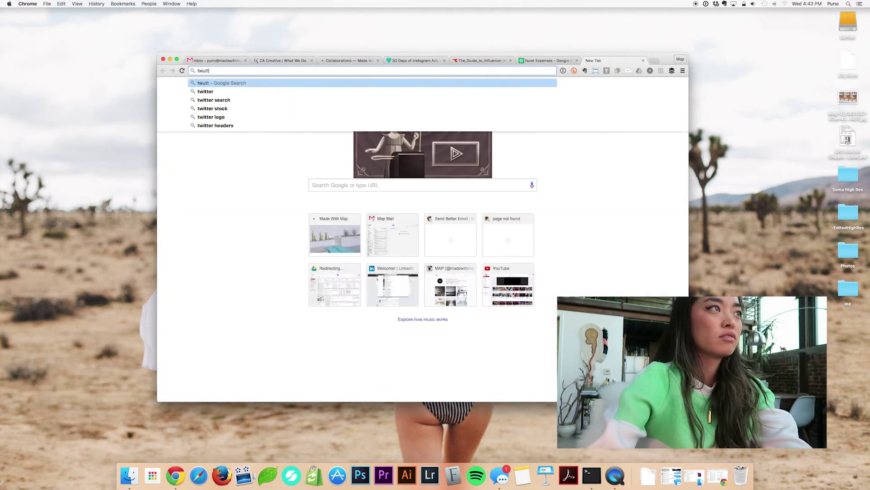
{"action": "type", "text": "i"}
{"action": "key", "text": "Return"}
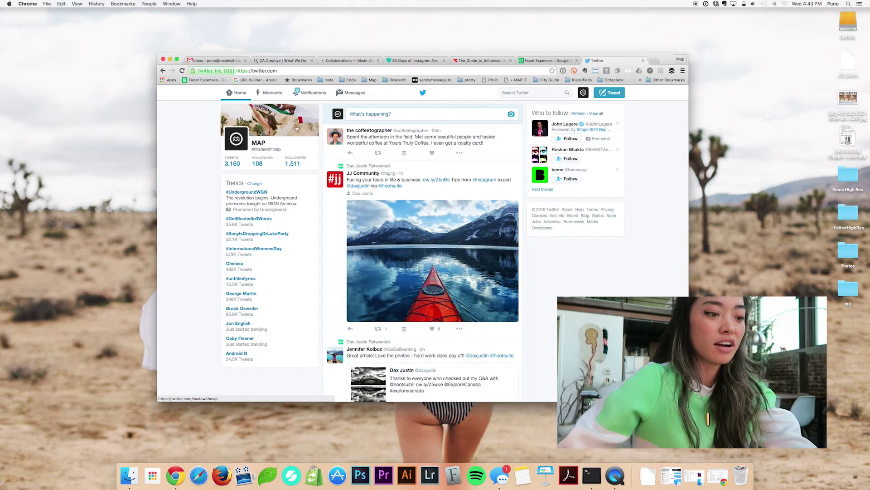
{"action": "key", "text": "super+t"}
{"action": "type", "text": "inst"}
{"action": "key", "text": "Return"}
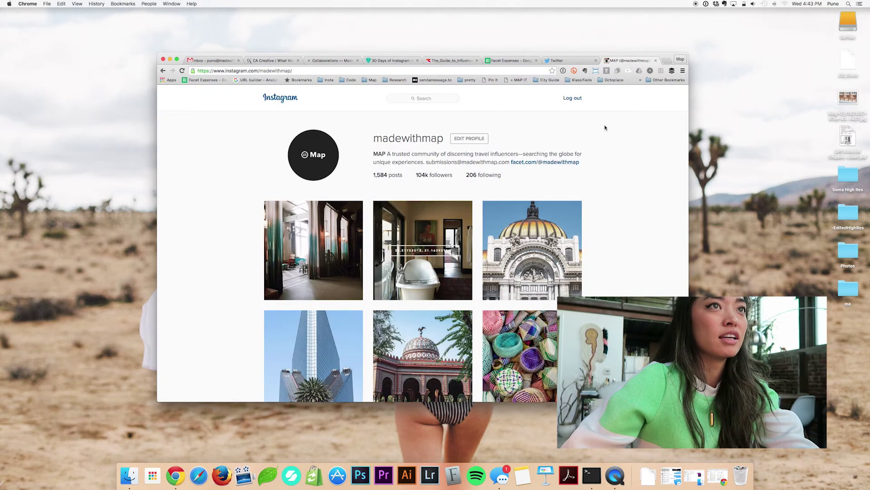
{"action": "key", "text": "ctrl+Up"}
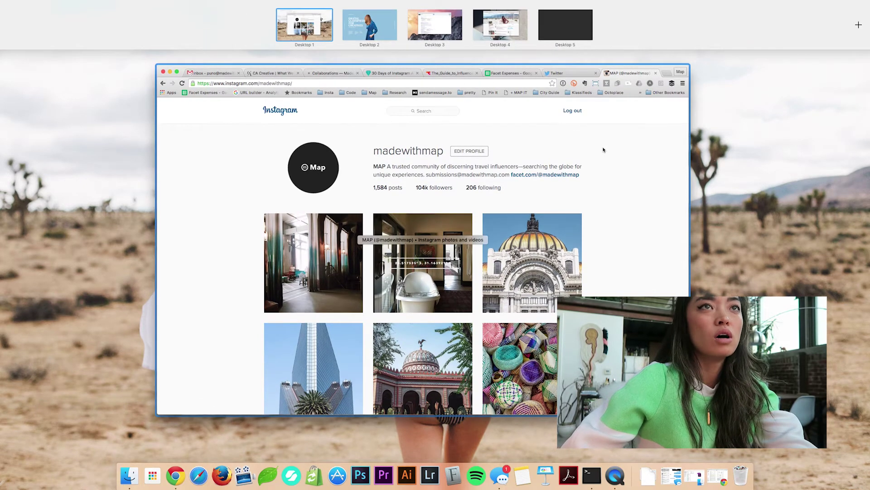
{"action": "key", "text": "ctrl+Up"}
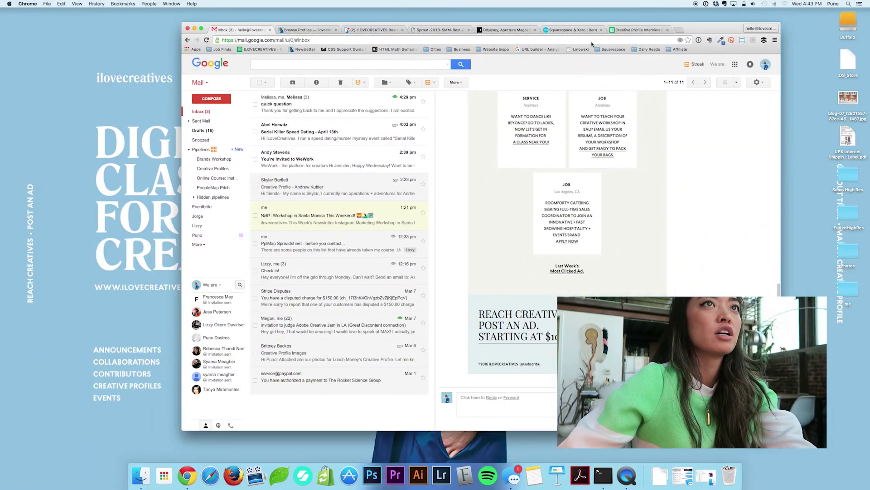
Open twitter.com and instagram.com in new tabs as ILOVECREATIVES, then switch to Desktop 3.
{"action": "key", "text": "ctrl+t"}
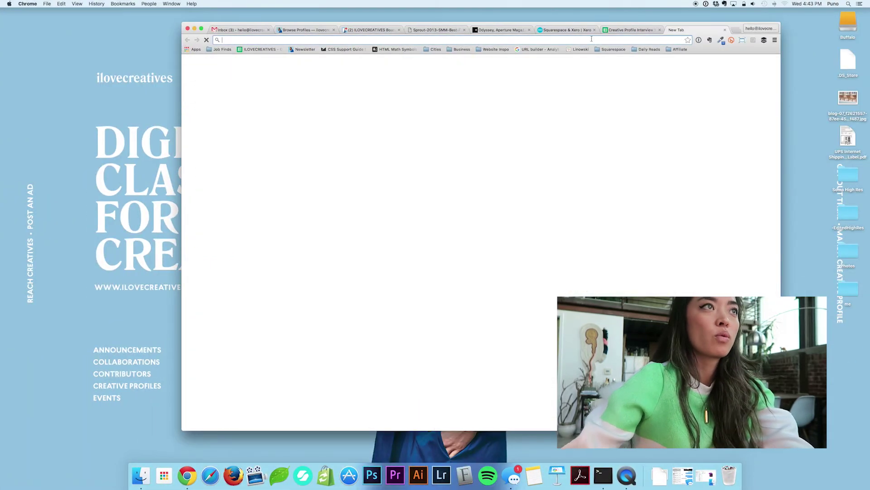
{"action": "type", "text": "twitter.com"}
{"action": "key", "text": "Return"}
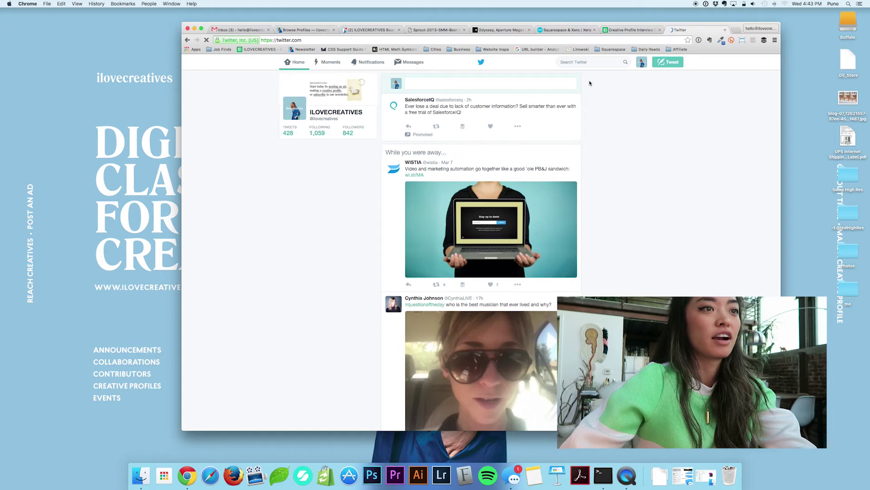
{"action": "key", "text": "ctrl+t"}
{"action": "type", "text": "instagram.com"}
{"action": "key", "text": "Return"}
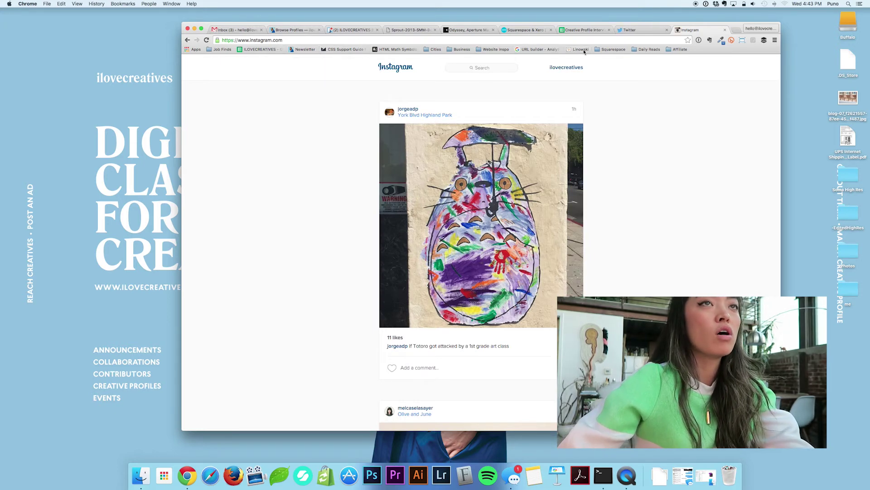
{"action": "key", "text": "ctrl+Up"}
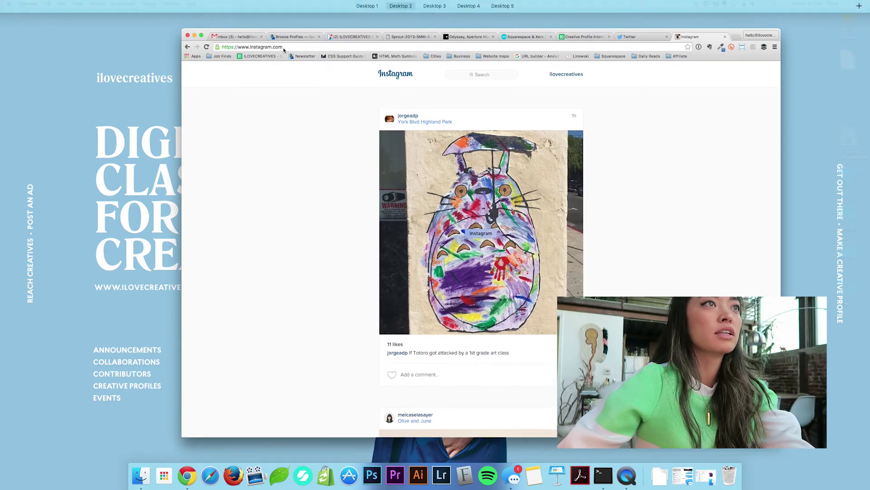
{"action": "left_click", "coordinate": [517, 24]}
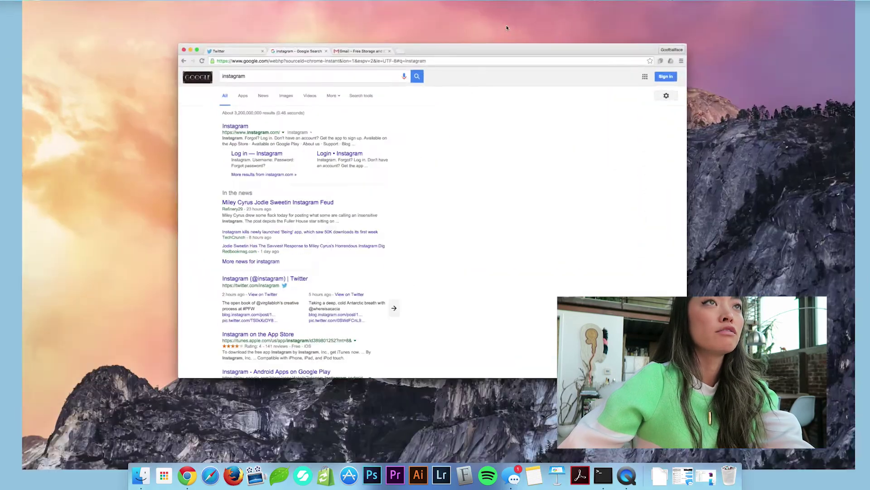
Show Chrome's bookmarks bar on Desktop 3, then visit Desktop 2 and Desktop 4 via Mission Control.
{"action": "key", "text": "ctrl+Up"}
{"action": "key", "text": "ctrl+Up"}
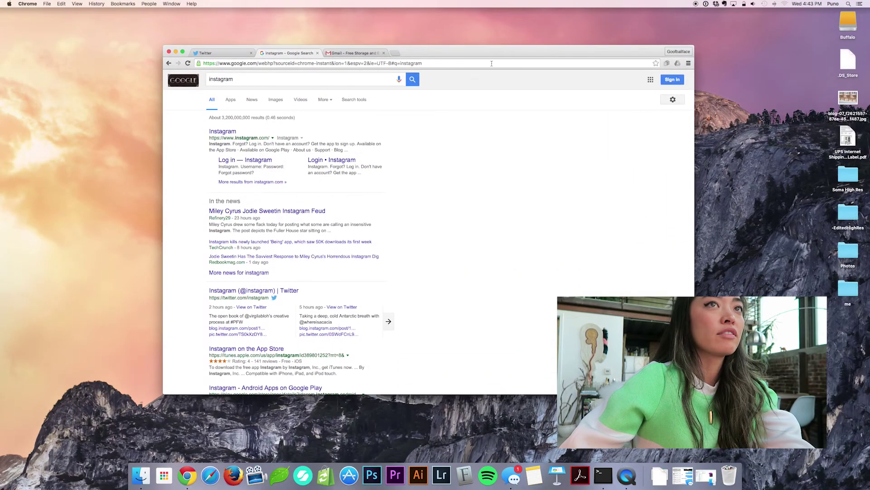
{"action": "key", "text": "super+shift+b"}
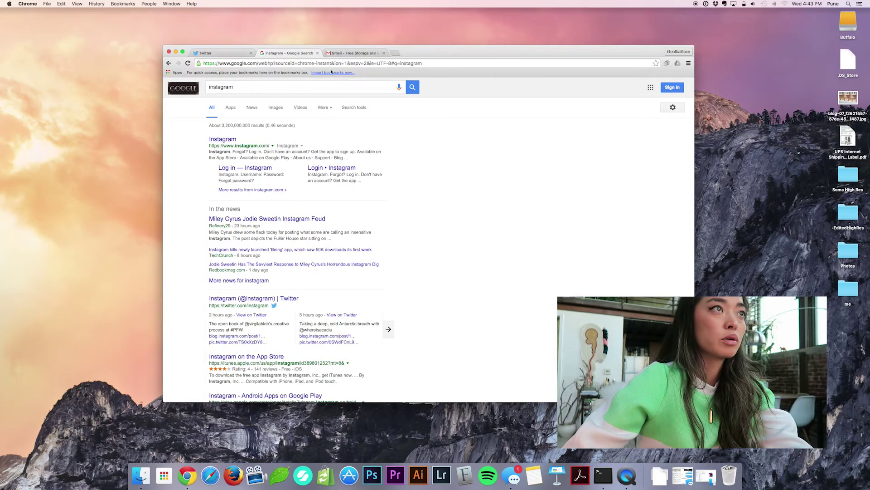
{"action": "key", "text": "ctrl+Up"}
{"action": "left_click", "coordinate": [444, 20]}
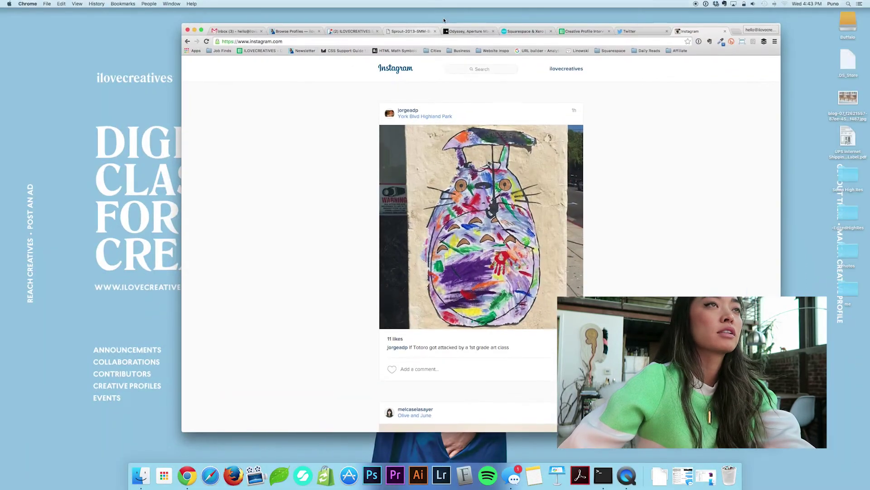
{"action": "key", "text": "ctrl+Up"}
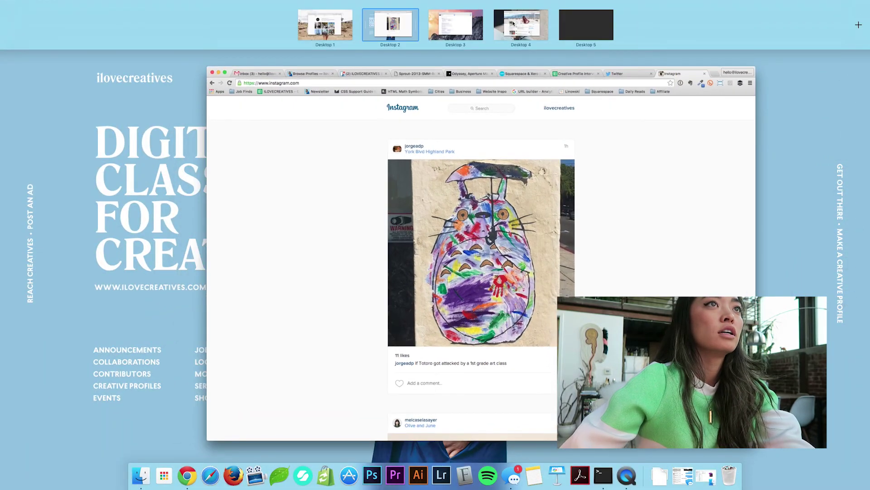
{"action": "left_click", "coordinate": [514, 23]}
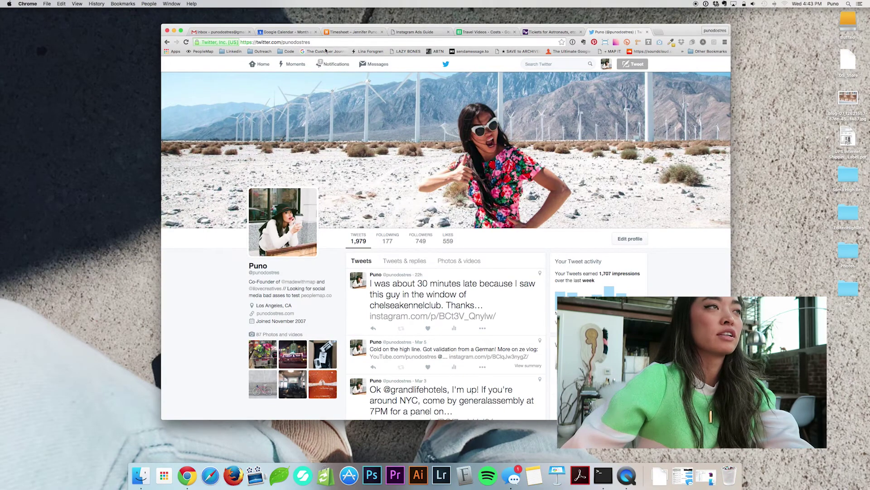